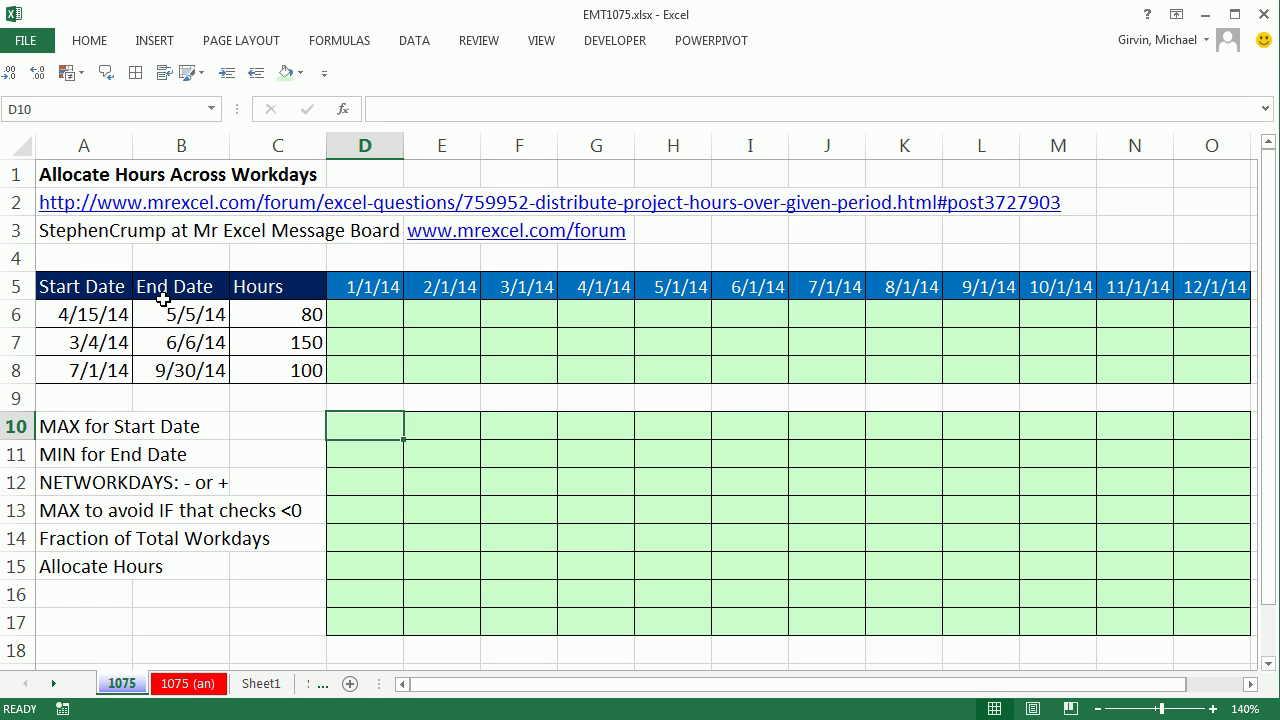
- Demo April's hours as =12/15 times the first project's 80 hours, giving 64
{"action": "left_click", "coordinate": [268, 314]}
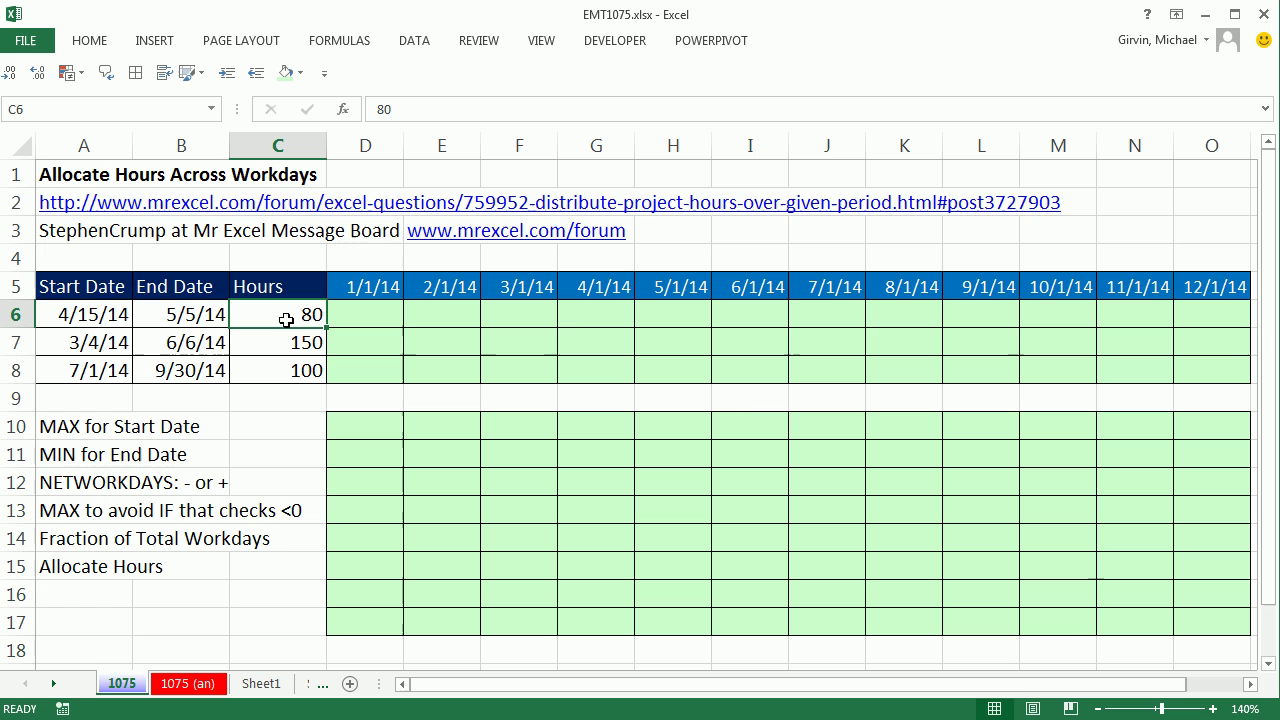
{"action": "left_click", "coordinate": [371, 426]}
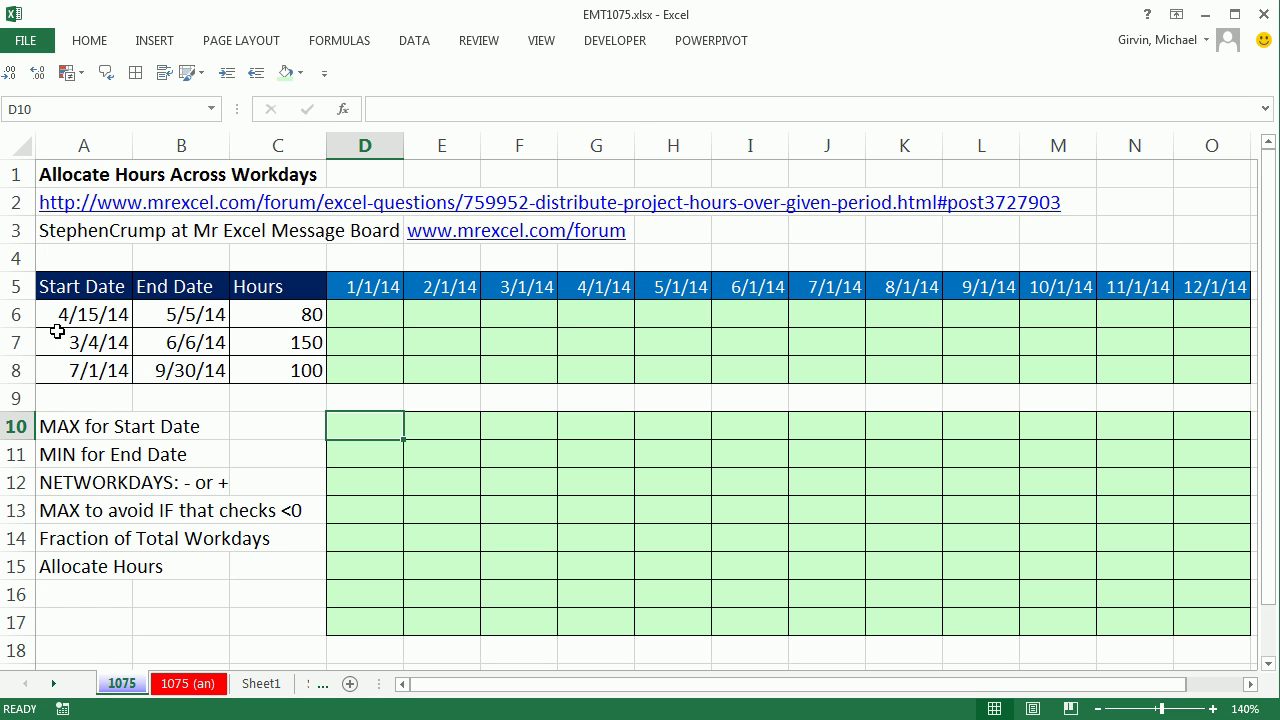
{"action": "left_click", "coordinate": [594, 319]}
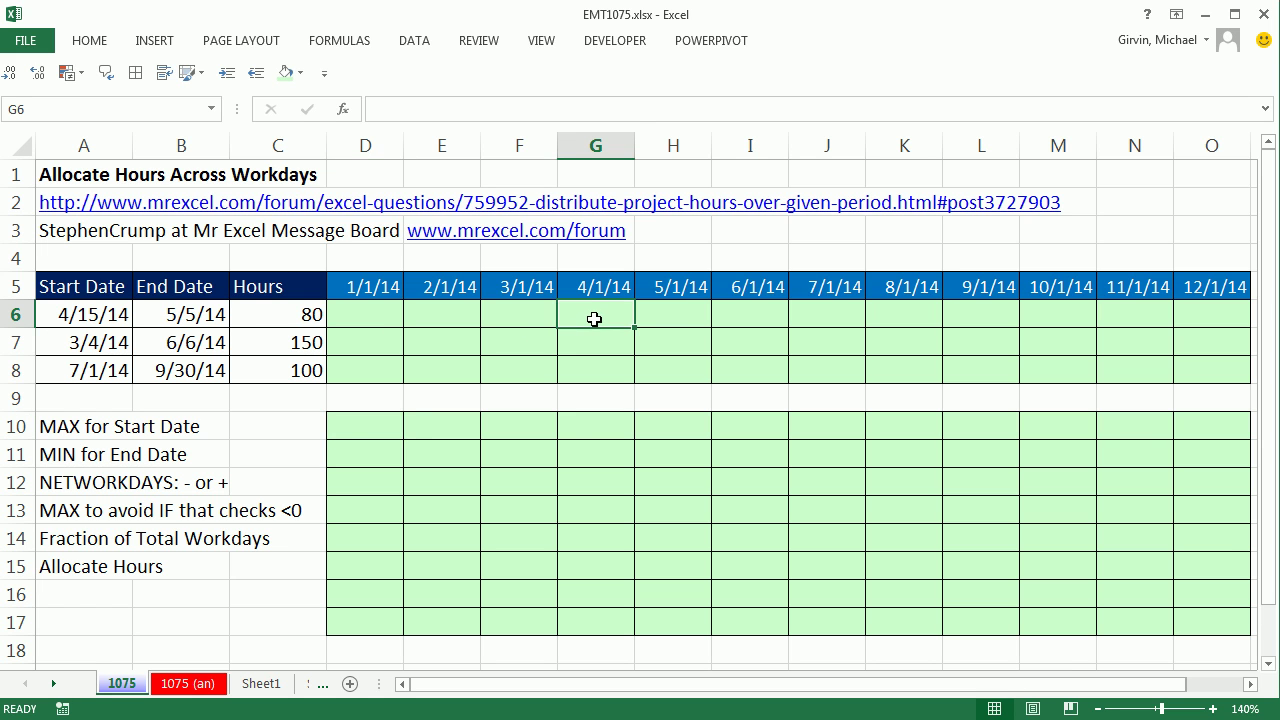
{"action": "left_click", "coordinate": [704, 314]}
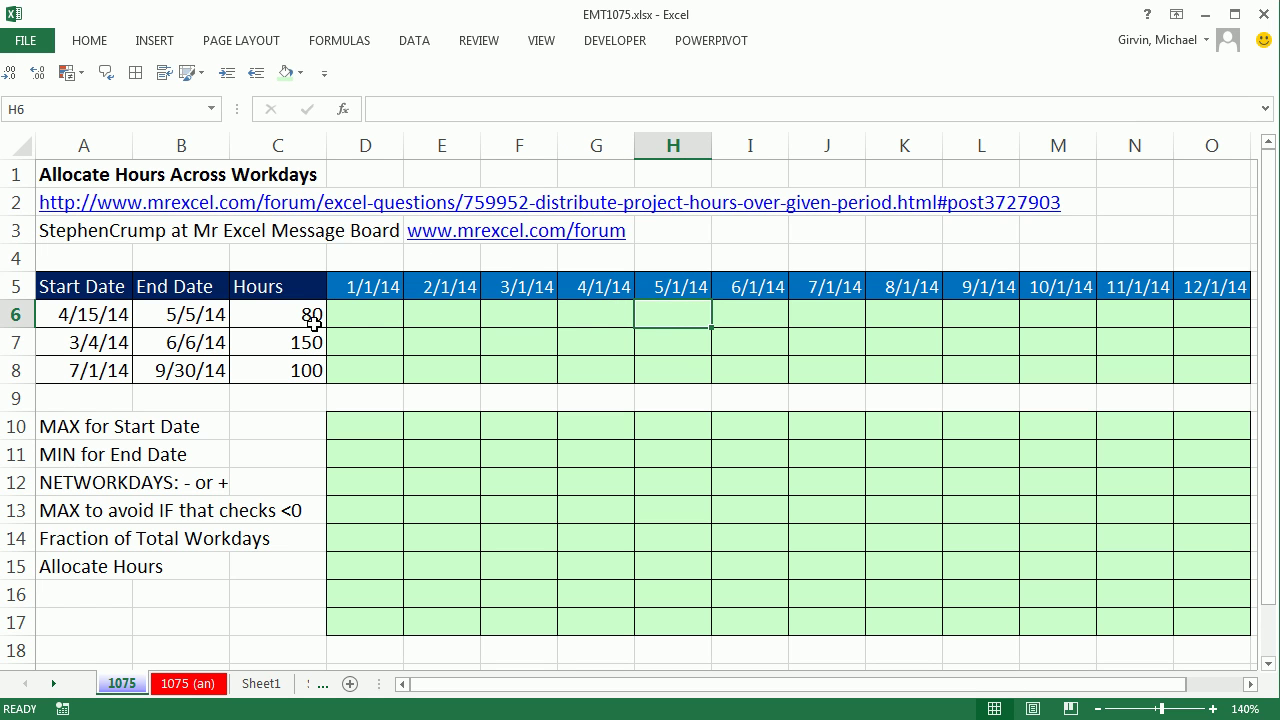
{"action": "left_click", "coordinate": [598, 314]}
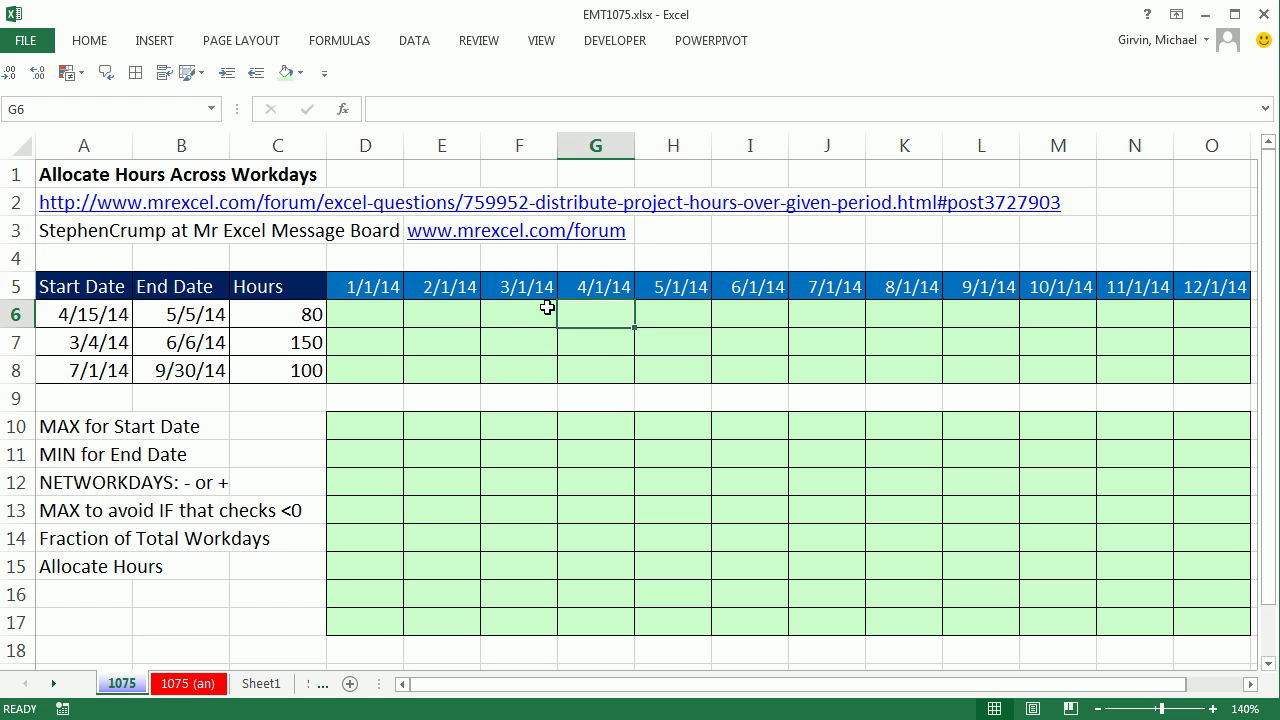
{"action": "left_click", "coordinate": [660, 316]}
{"action": "left_click", "coordinate": [612, 320]}
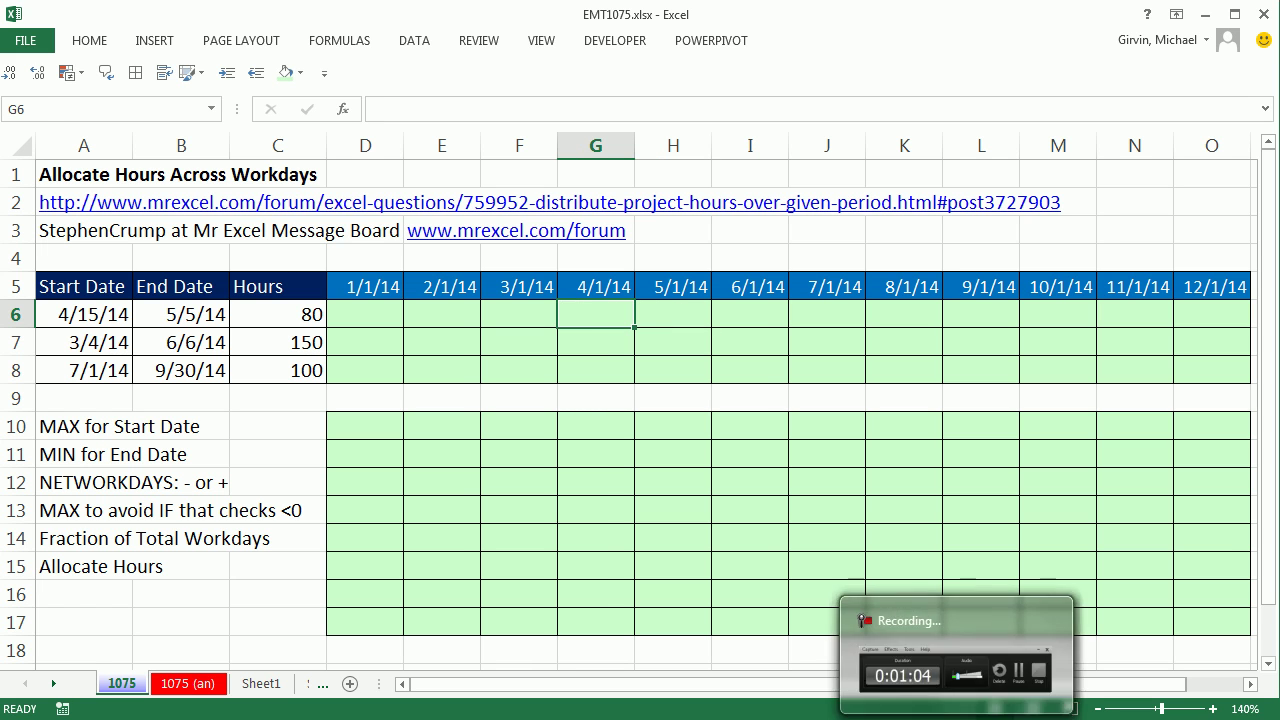
{"action": "type", "text": "="}
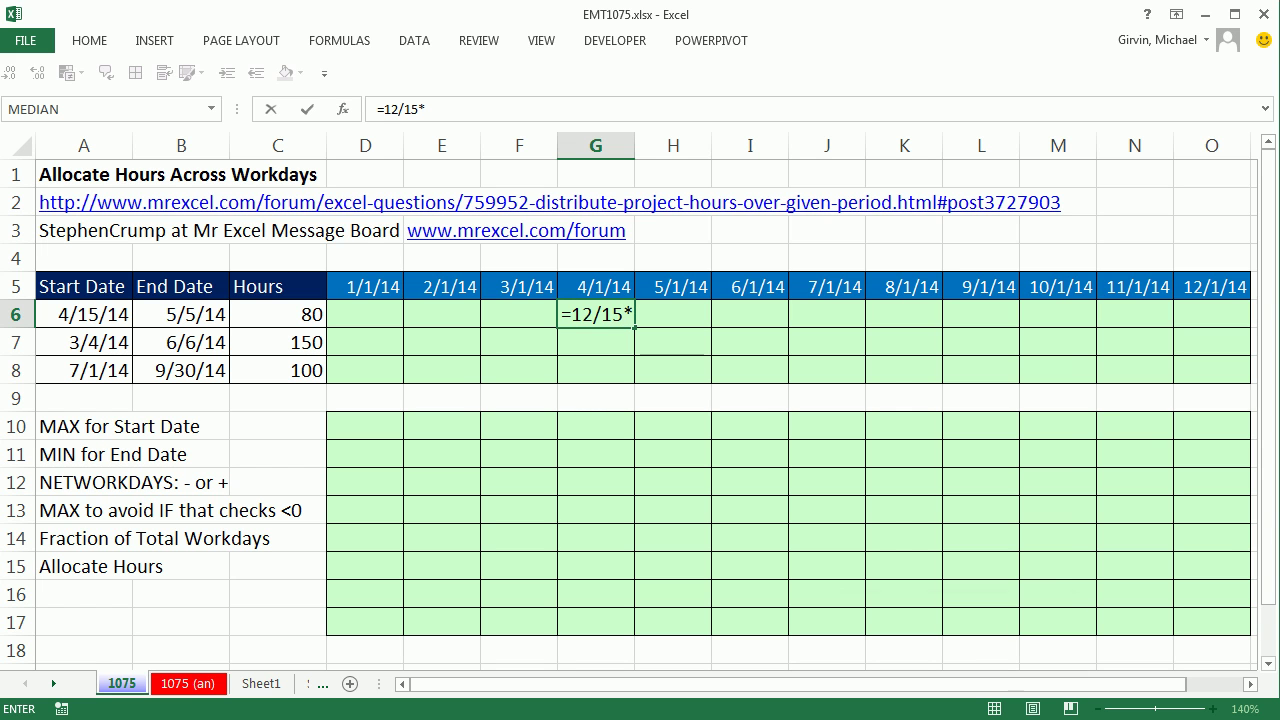
{"action": "type", "text": "12/15*"}
{"action": "left_click", "coordinate": [306, 314]}
{"action": "key", "text": "Tab"}
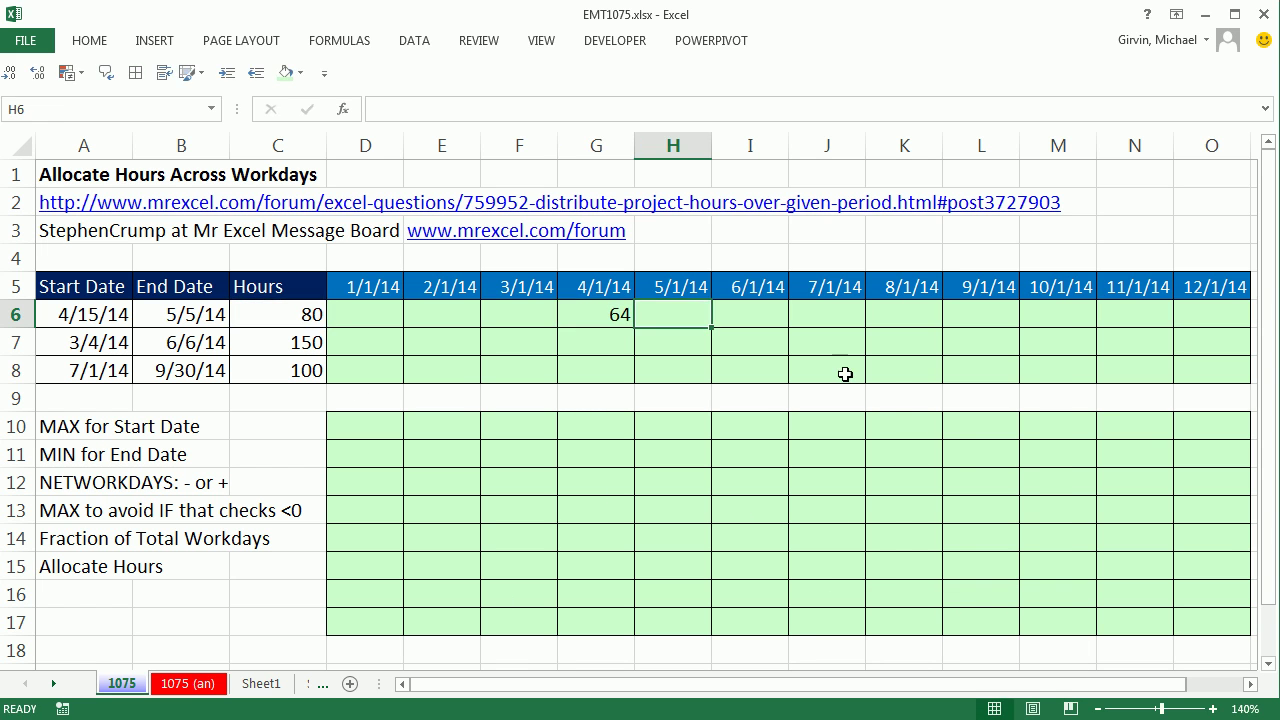
- Demo May's hours as 3/15 of the project hours, giving 16, then clear both demo values
{"action": "type", "text": "=3/15"}
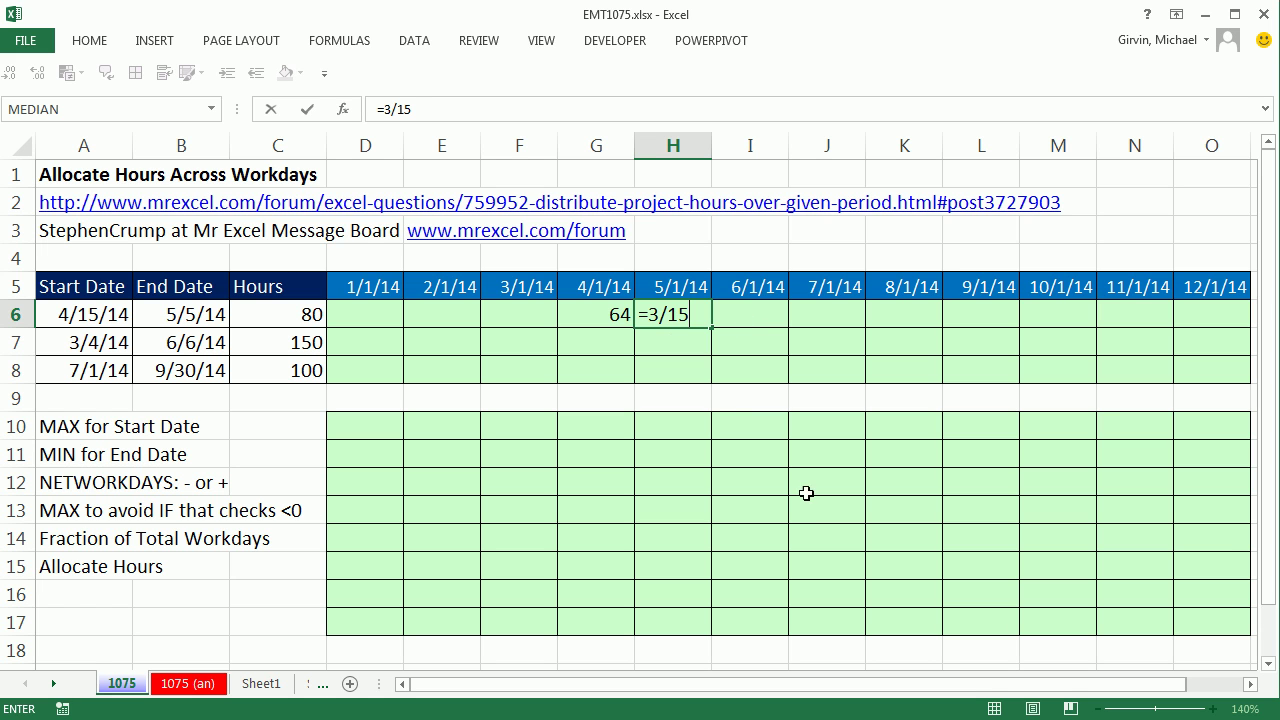
{"action": "type", "text": "*"}
{"action": "left_click", "coordinate": [293, 305]}
{"action": "key", "text": "ctrl+Return"}
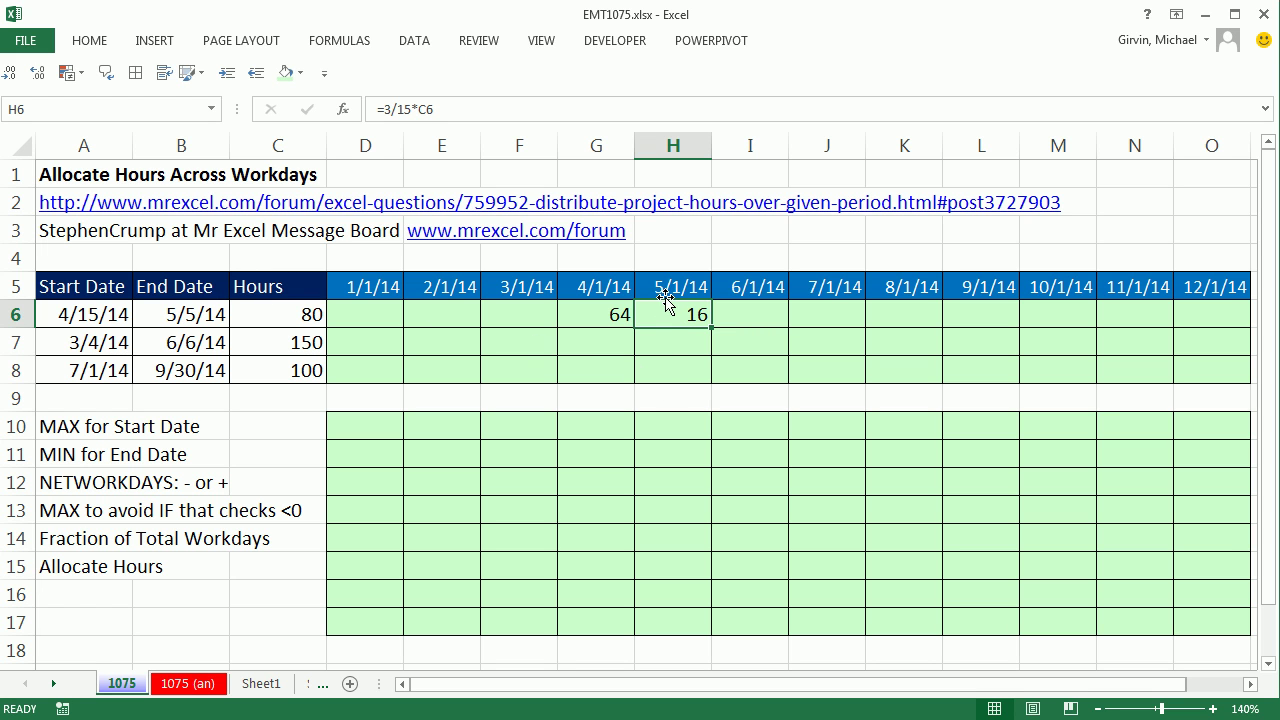
{"action": "left_click_drag", "start_coordinate": [617, 317], "coordinate": [671, 323]}
{"action": "key", "text": "Delete"}
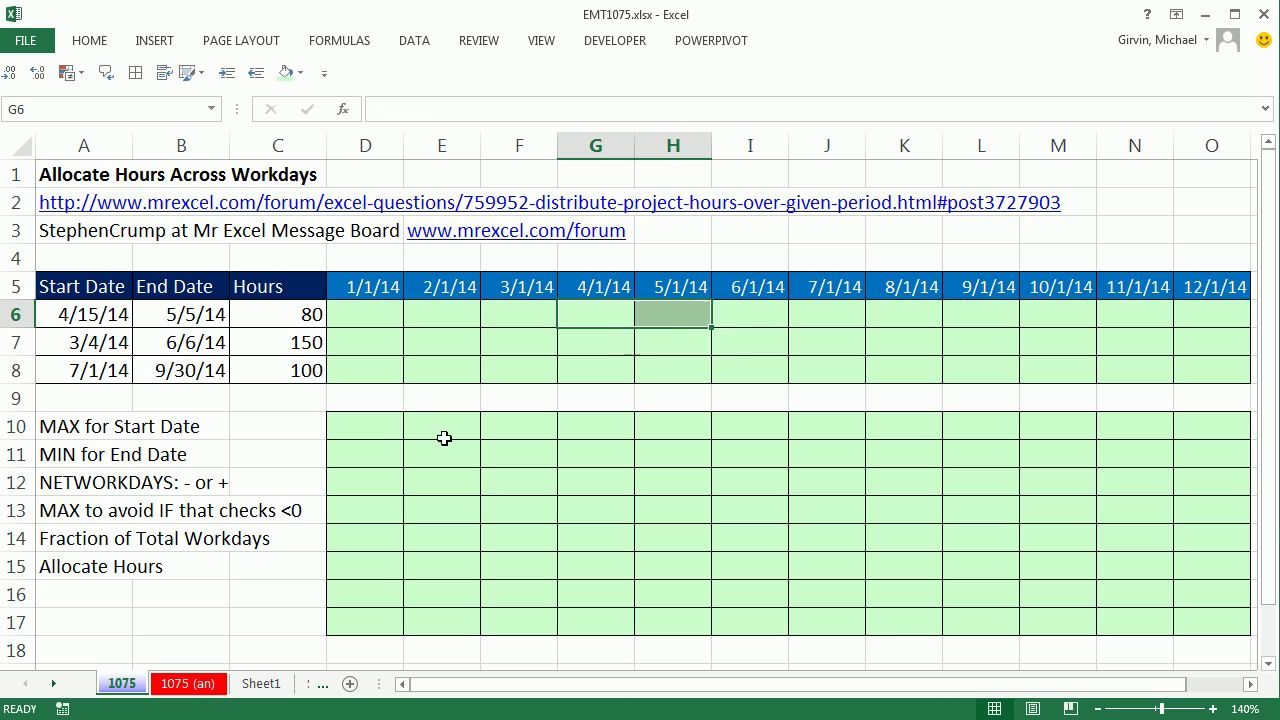
- Enter =MAX($A6,D$5) in D10 with mixed references, showing 4/15/14
{"action": "left_click", "coordinate": [375, 425]}
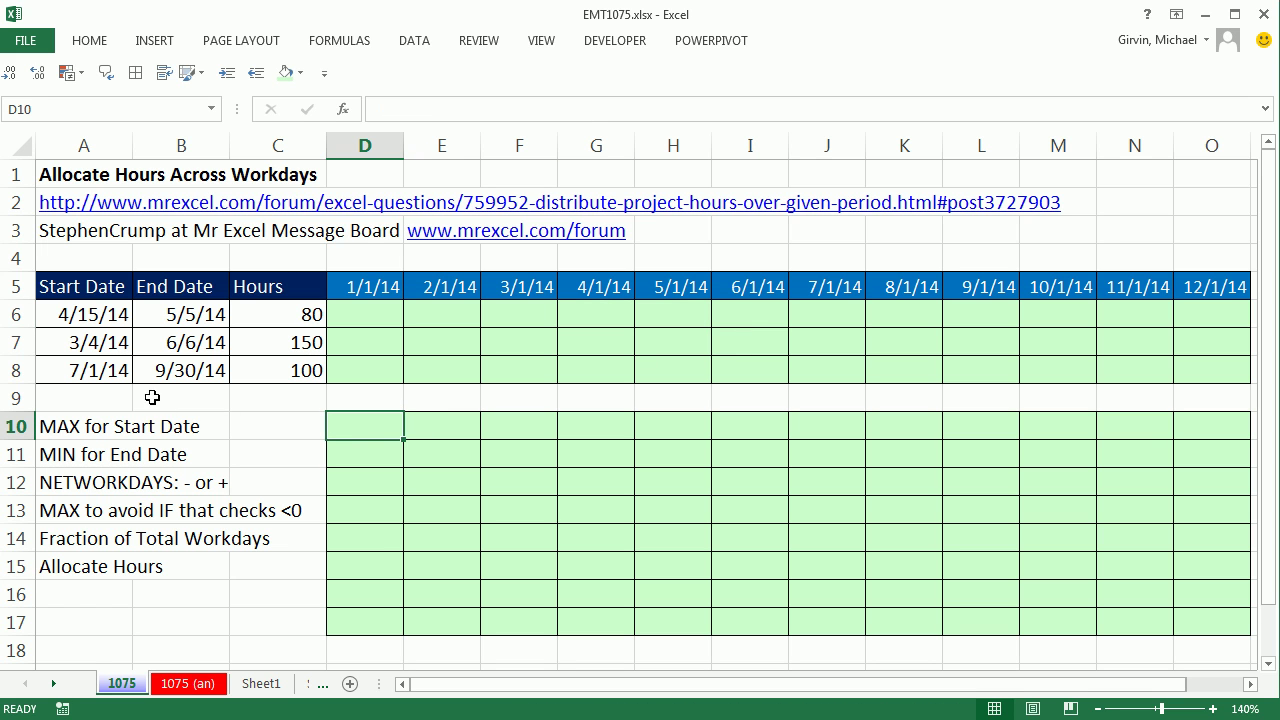
{"action": "type", "text": "=max"}
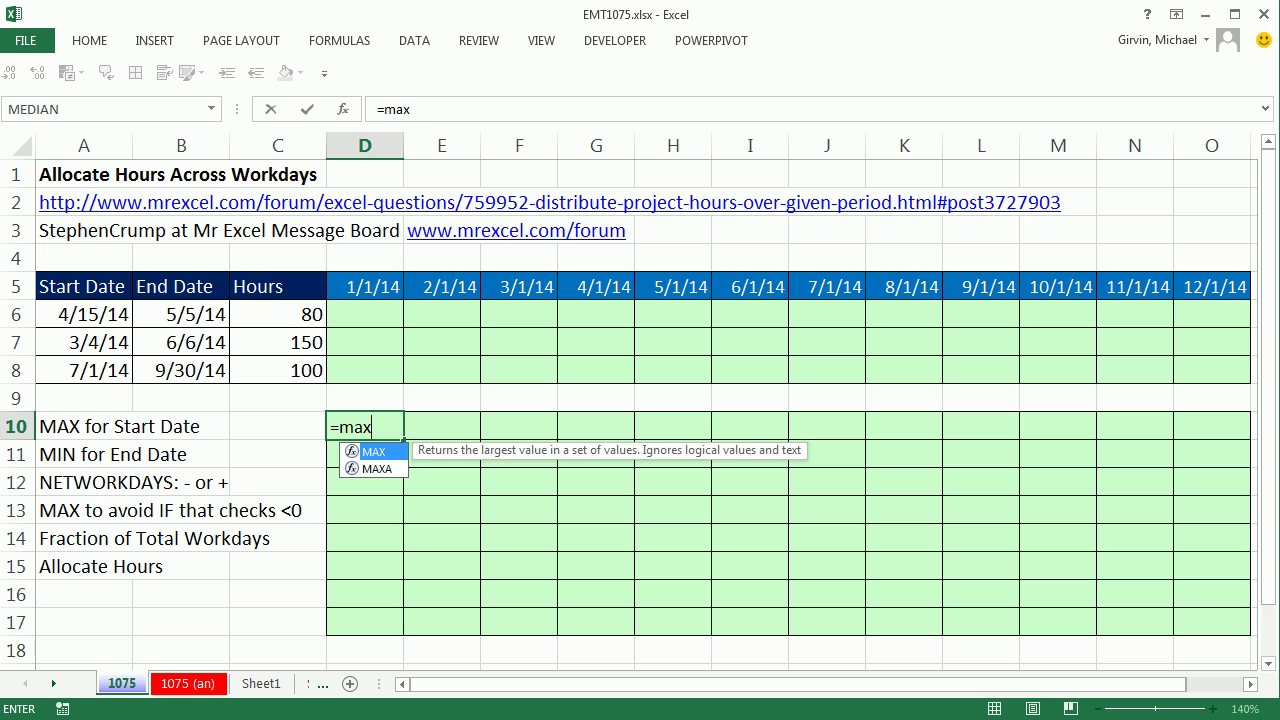
{"action": "key", "text": "Tab"}
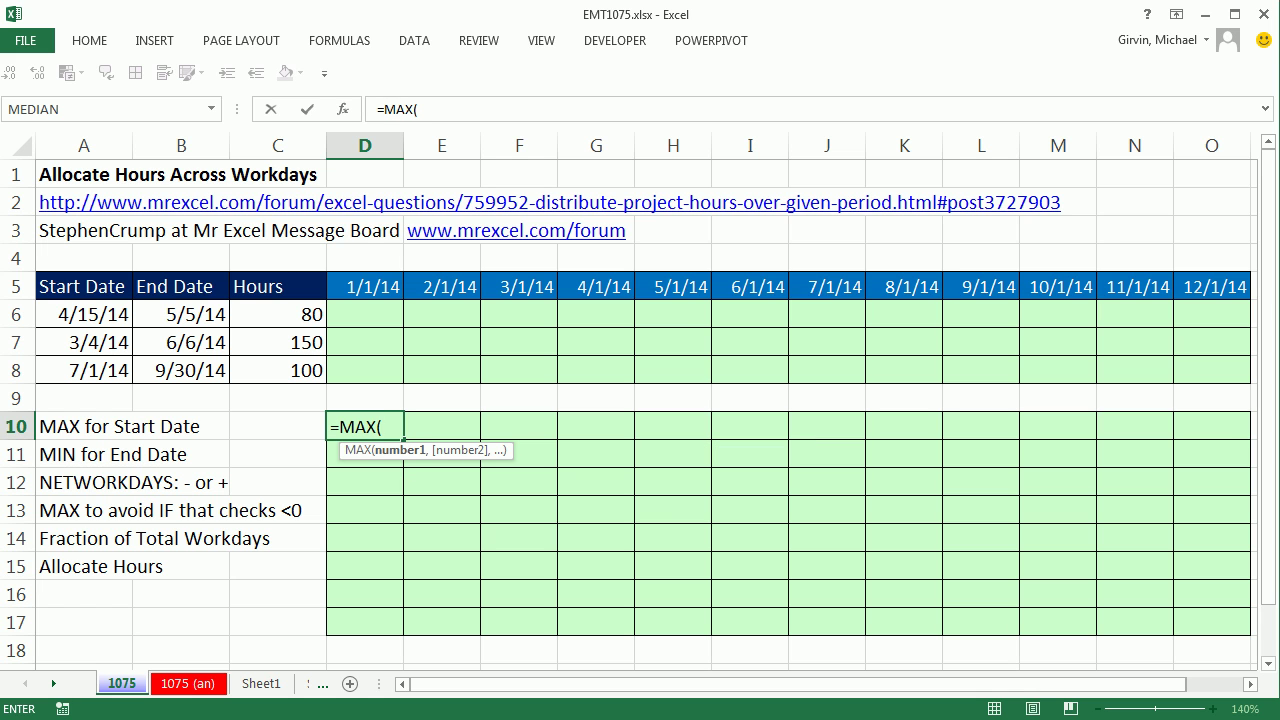
{"action": "left_click", "coordinate": [94, 314]}
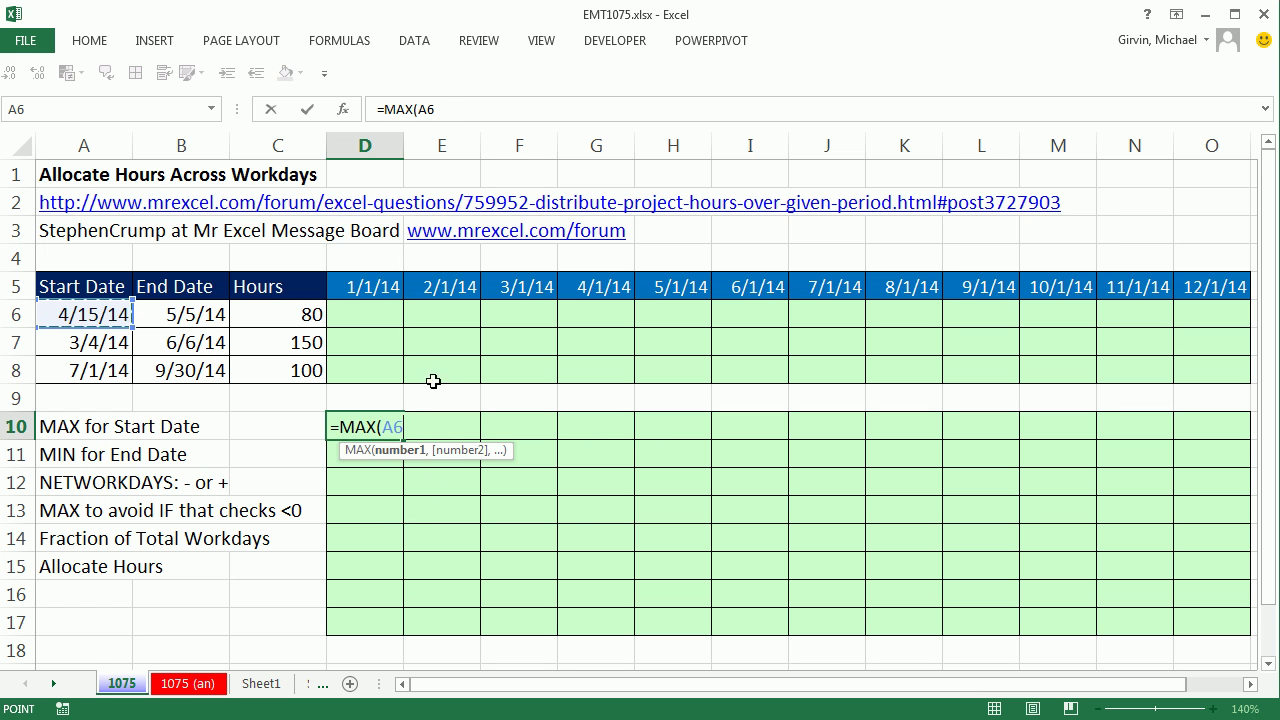
{"action": "key", "text": "F4"}
{"action": "key", "text": "F4"}
{"action": "key", "text": "F4"}
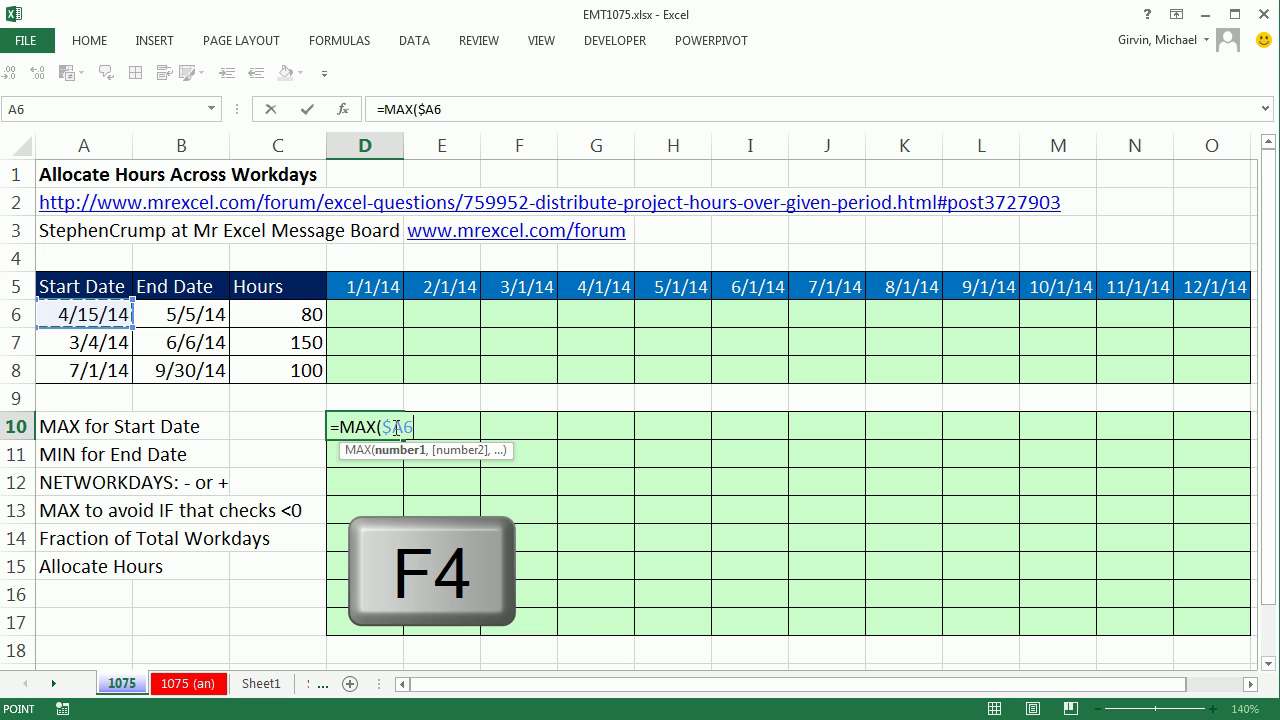
{"action": "type", "text": ","}
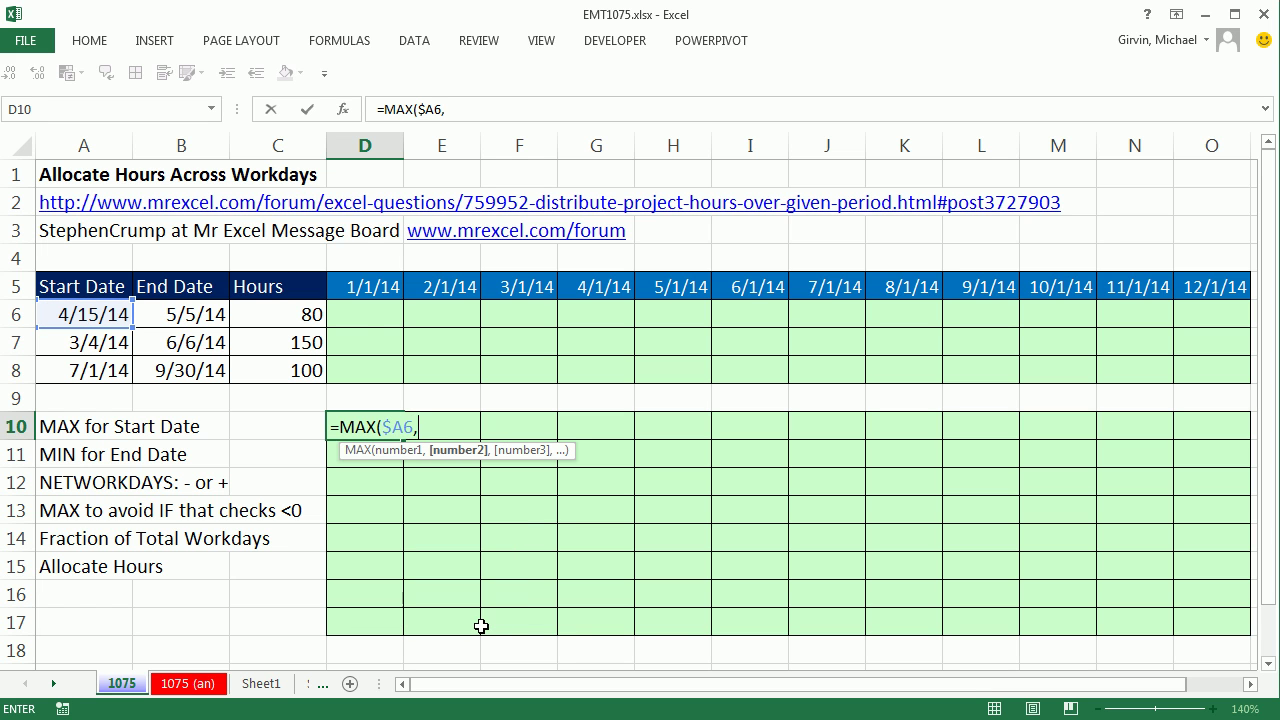
{"action": "left_click", "coordinate": [369, 290]}
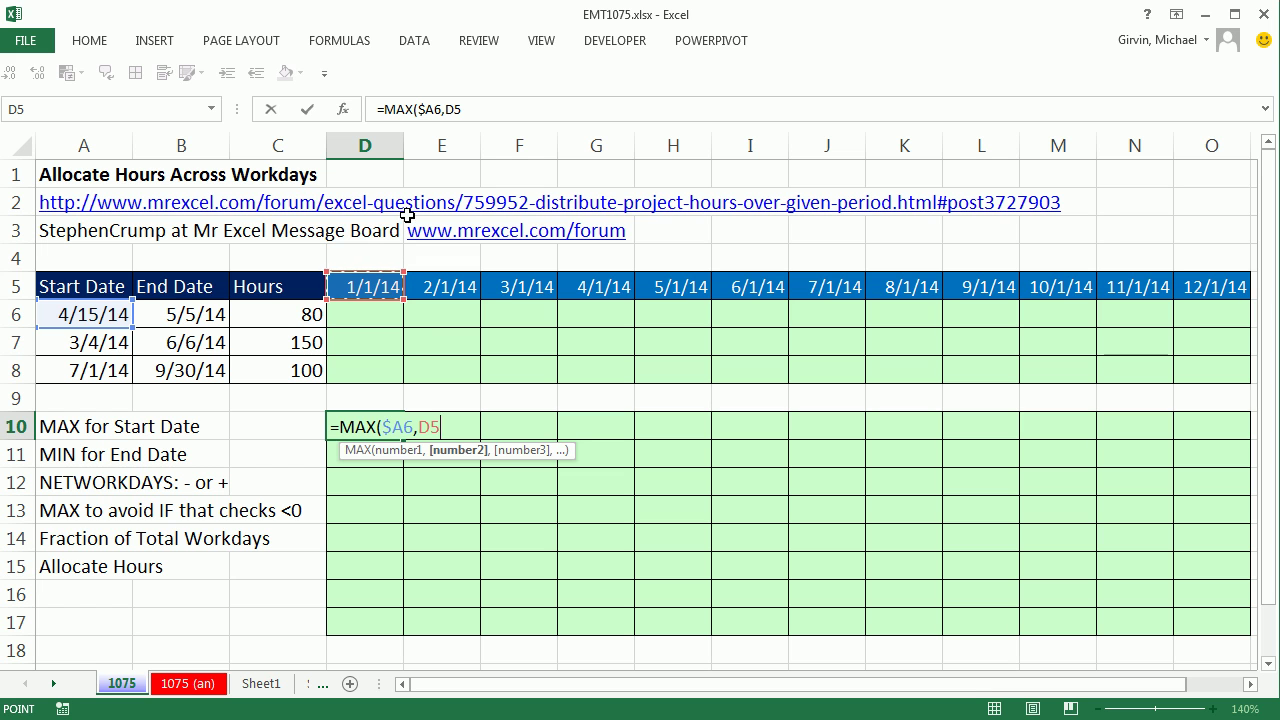
{"action": "key", "text": "F4"}
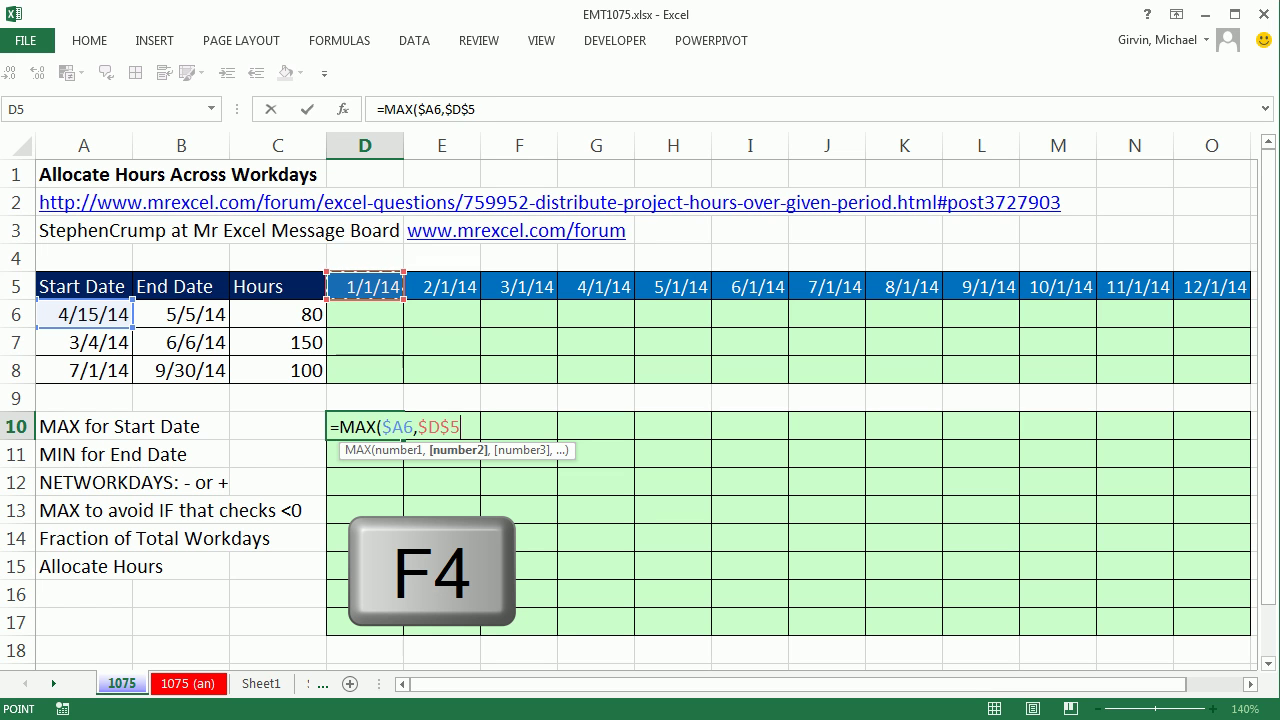
{"action": "key", "text": "F4"}
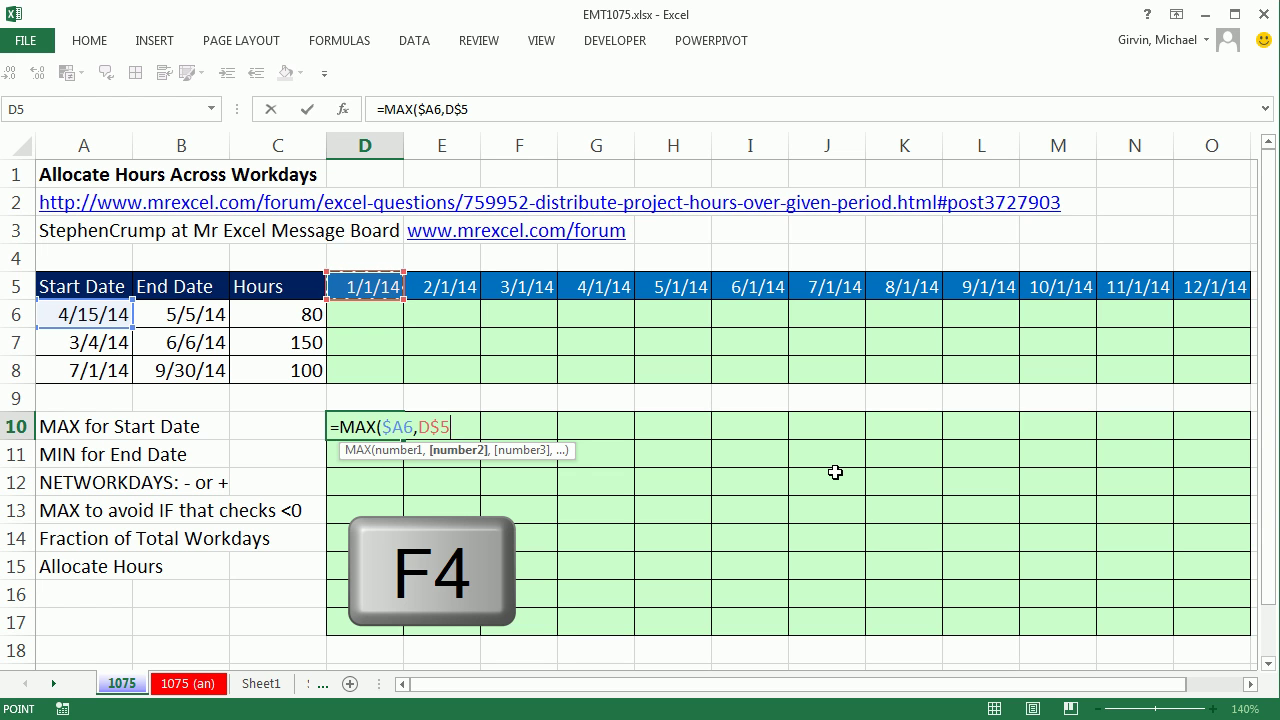
{"action": "type", "text": ")"}
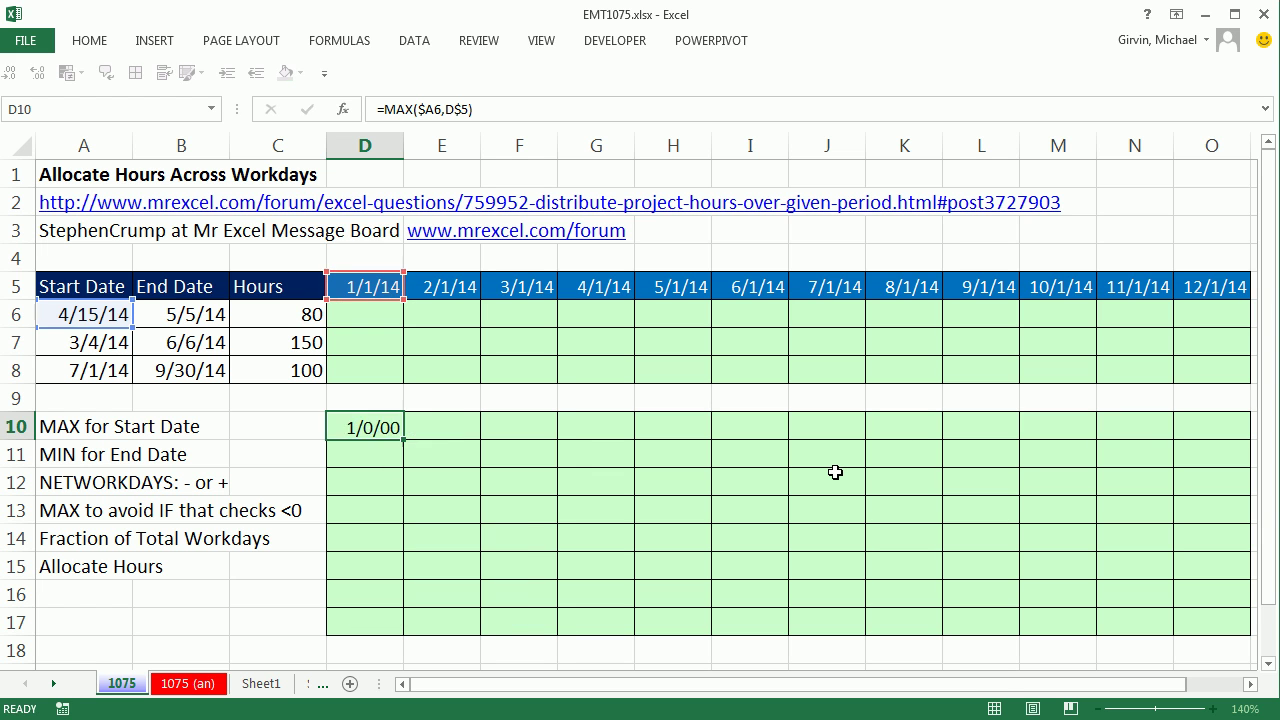
{"action": "key", "text": "ctrl+Return"}
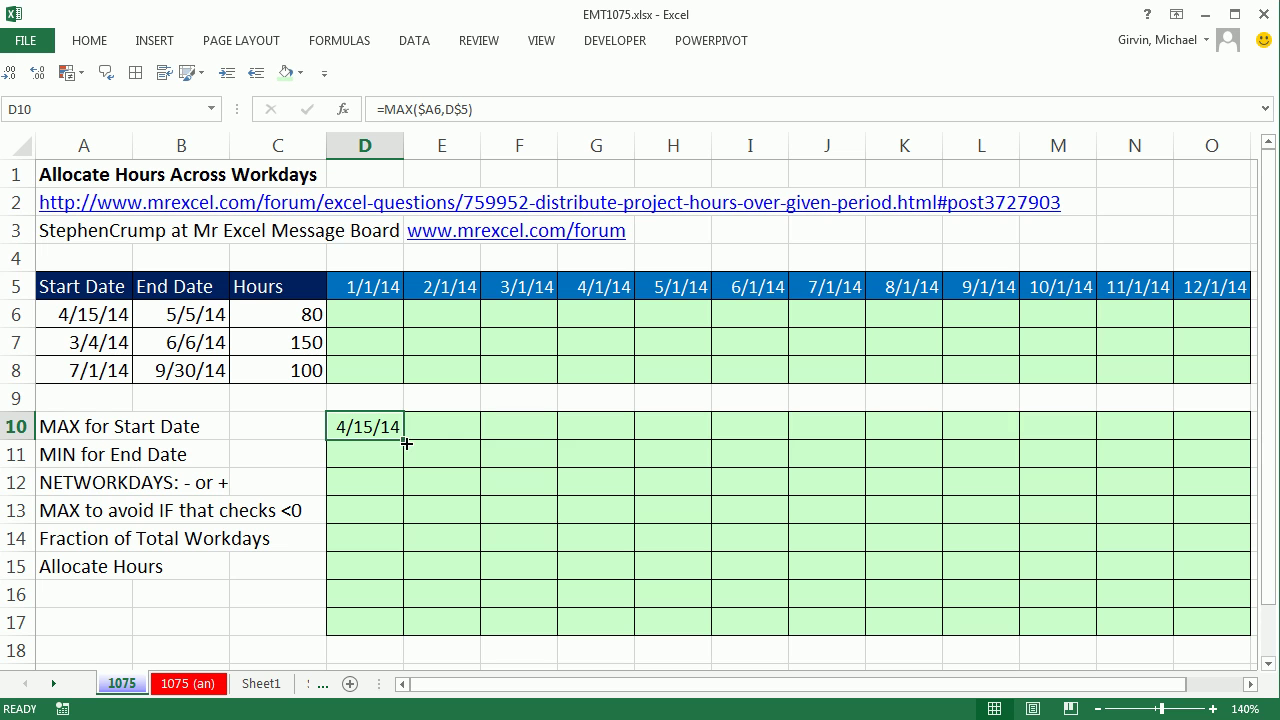
- Fill the MAX formula through December and check the April and May start dates
{"action": "left_click_drag", "start_coordinate": [405, 442], "coordinate": [1252, 440]}
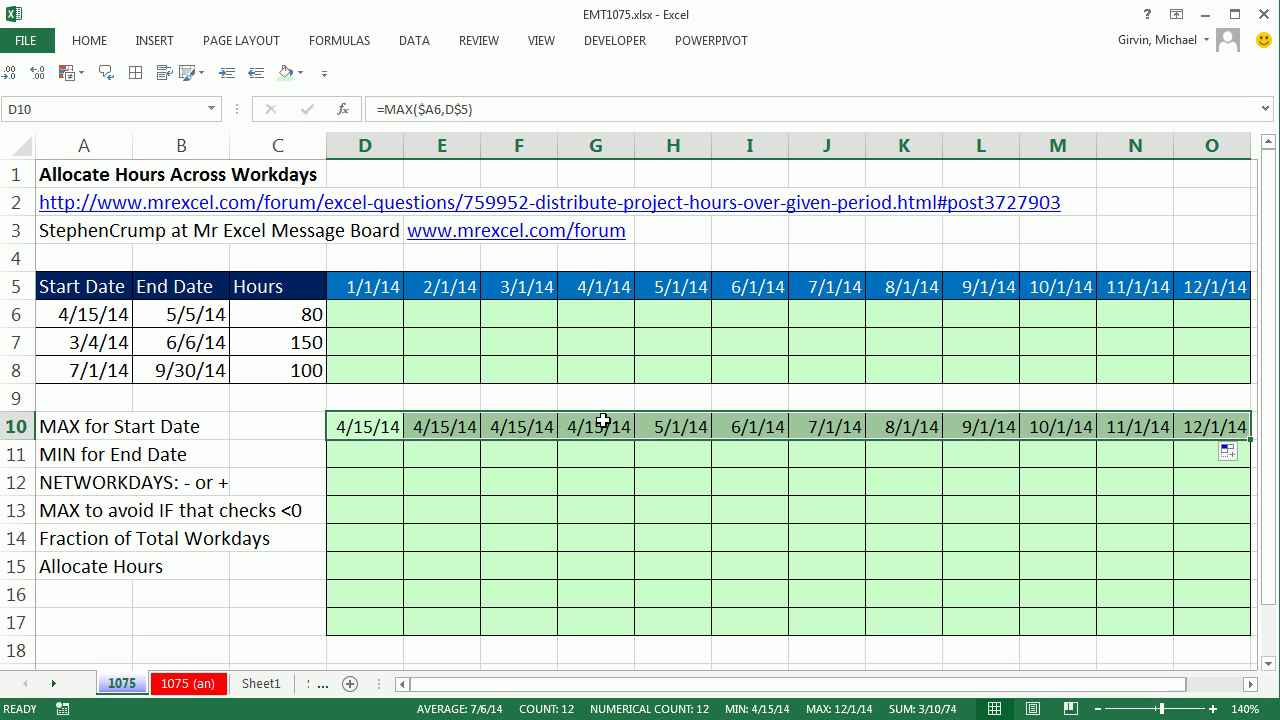
{"action": "left_click", "coordinate": [684, 432]}
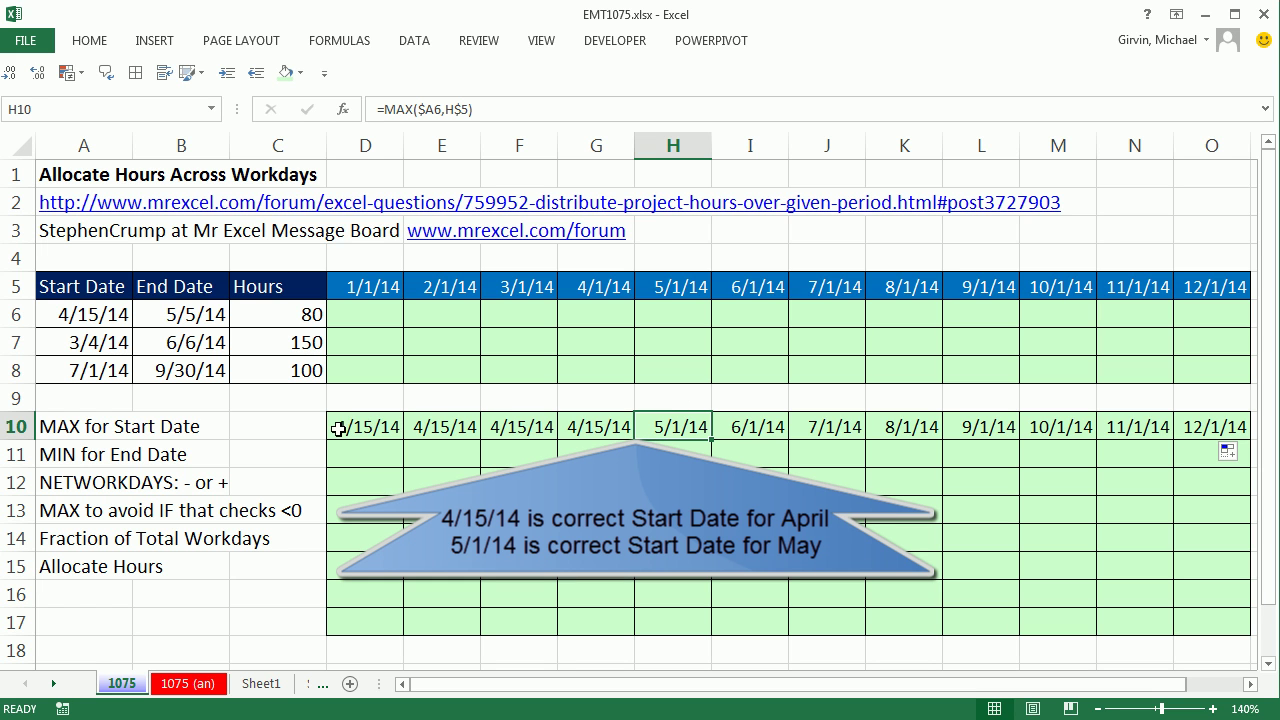
{"action": "left_click", "coordinate": [600, 430]}
{"action": "left_click_drag", "start_coordinate": [600, 430], "coordinate": [664, 428]}
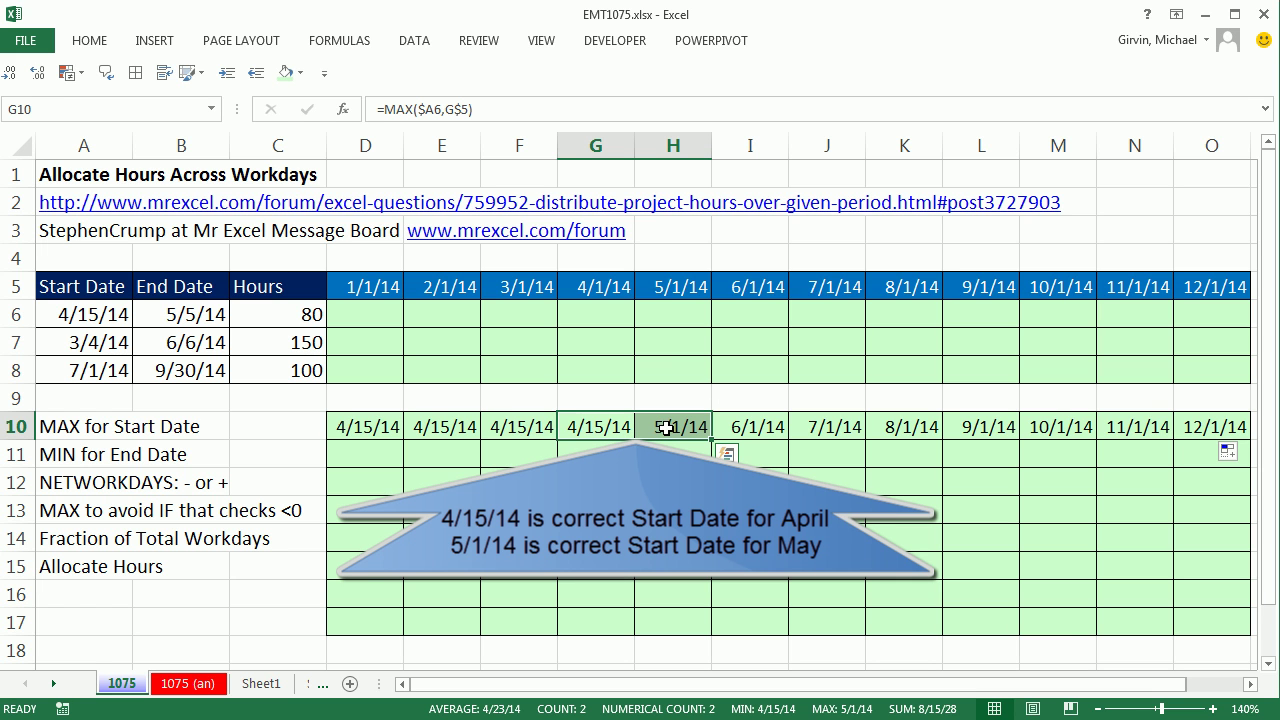
- Enter =MIN($B6,EOMONTH(D$5,0)) in D11 with mixed references
{"action": "left_click", "coordinate": [356, 459]}
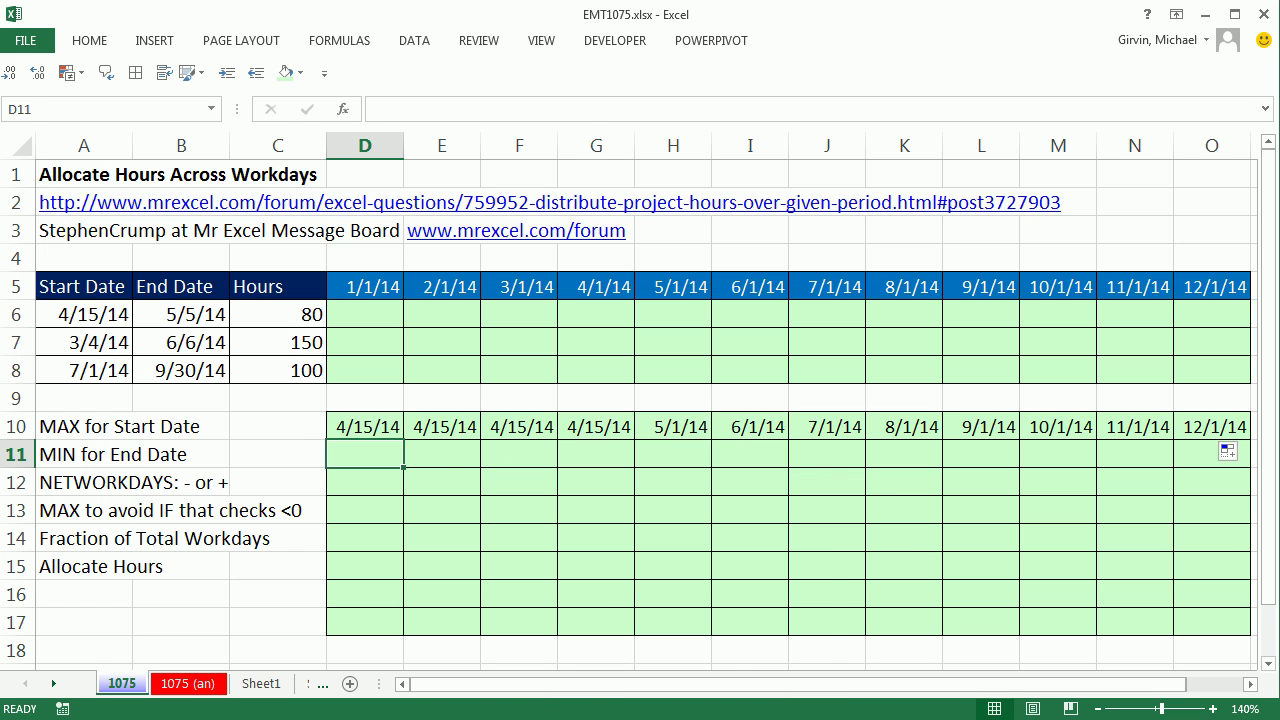
{"action": "type", "text": "=min"}
{"action": "key", "text": "Tab"}
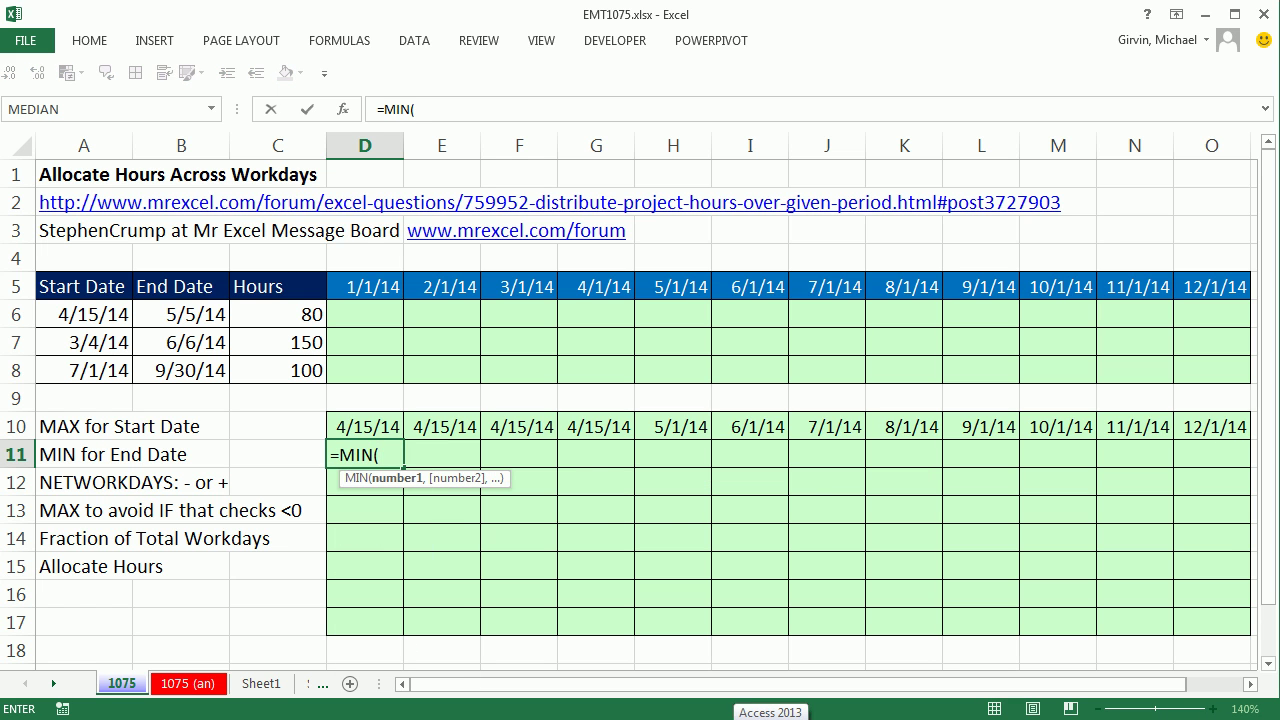
{"action": "left_click", "coordinate": [212, 314]}
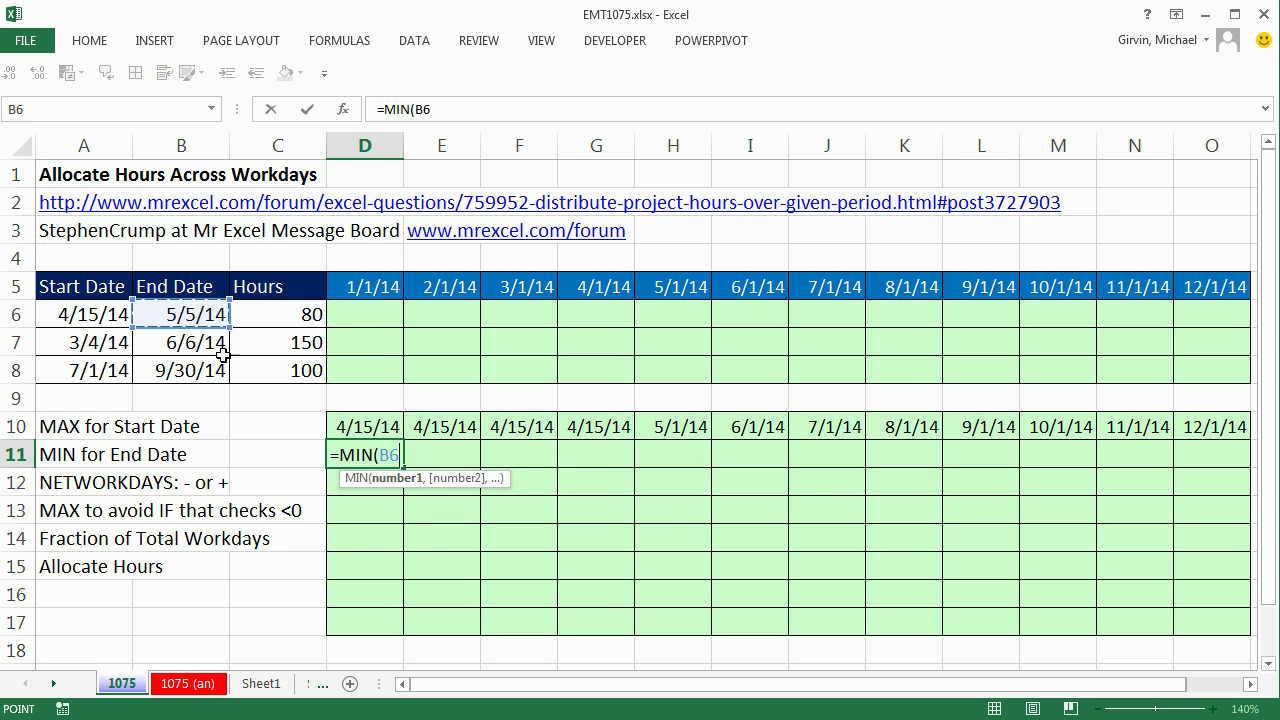
{"action": "key", "text": "F4"}
{"action": "key", "text": "F4"}
{"action": "key", "text": "F4"}
{"action": "type", "text": ","}
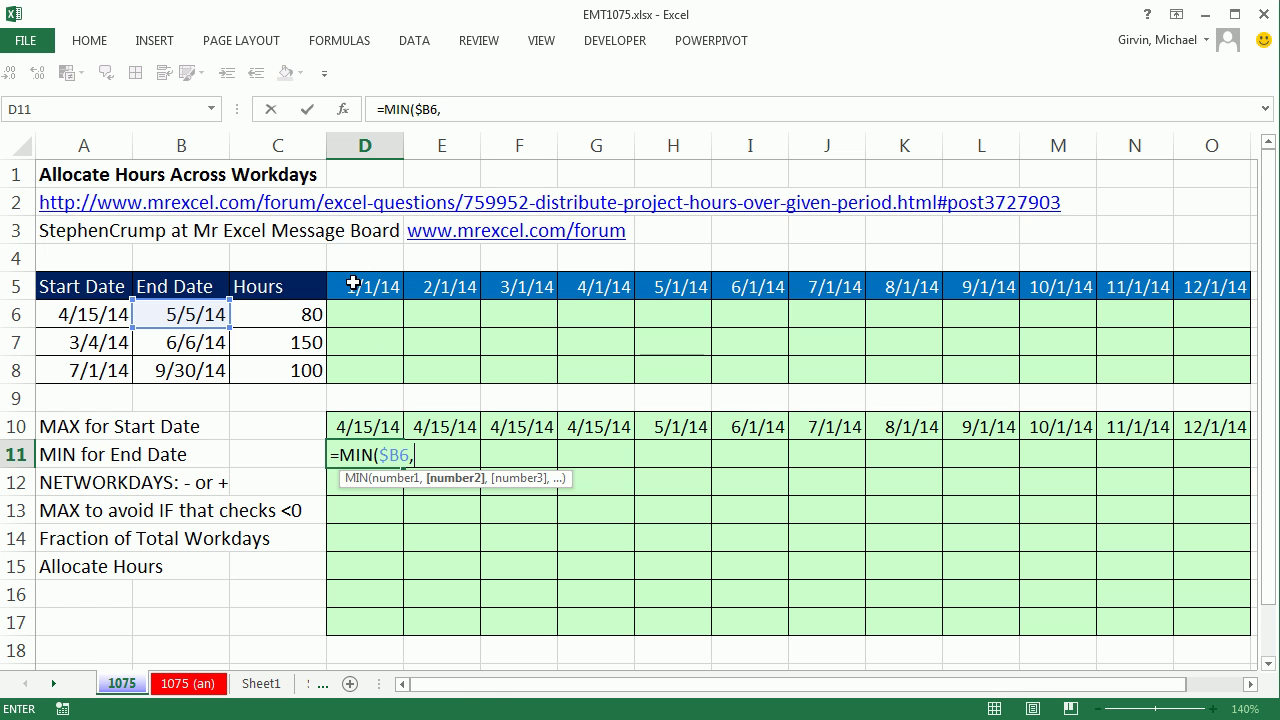
{"action": "type", "text": "eo"}
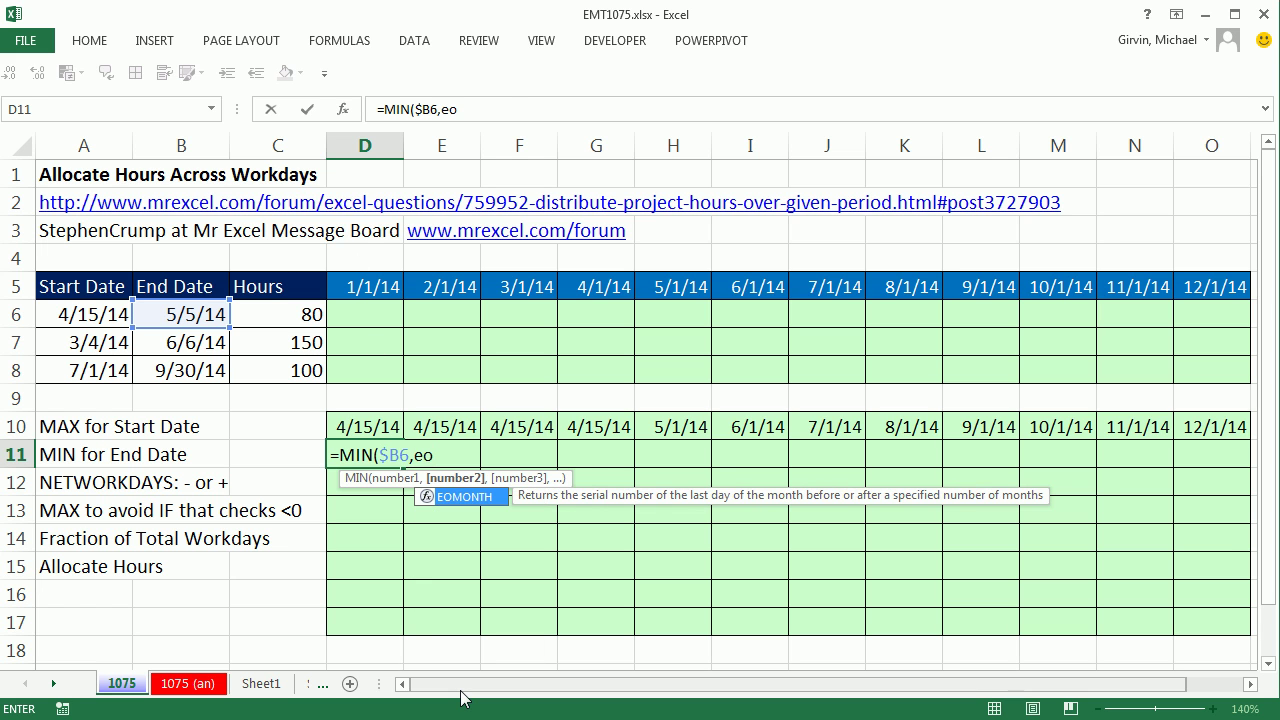
{"action": "key", "text": "Tab"}
{"action": "left_click", "coordinate": [366, 290]}
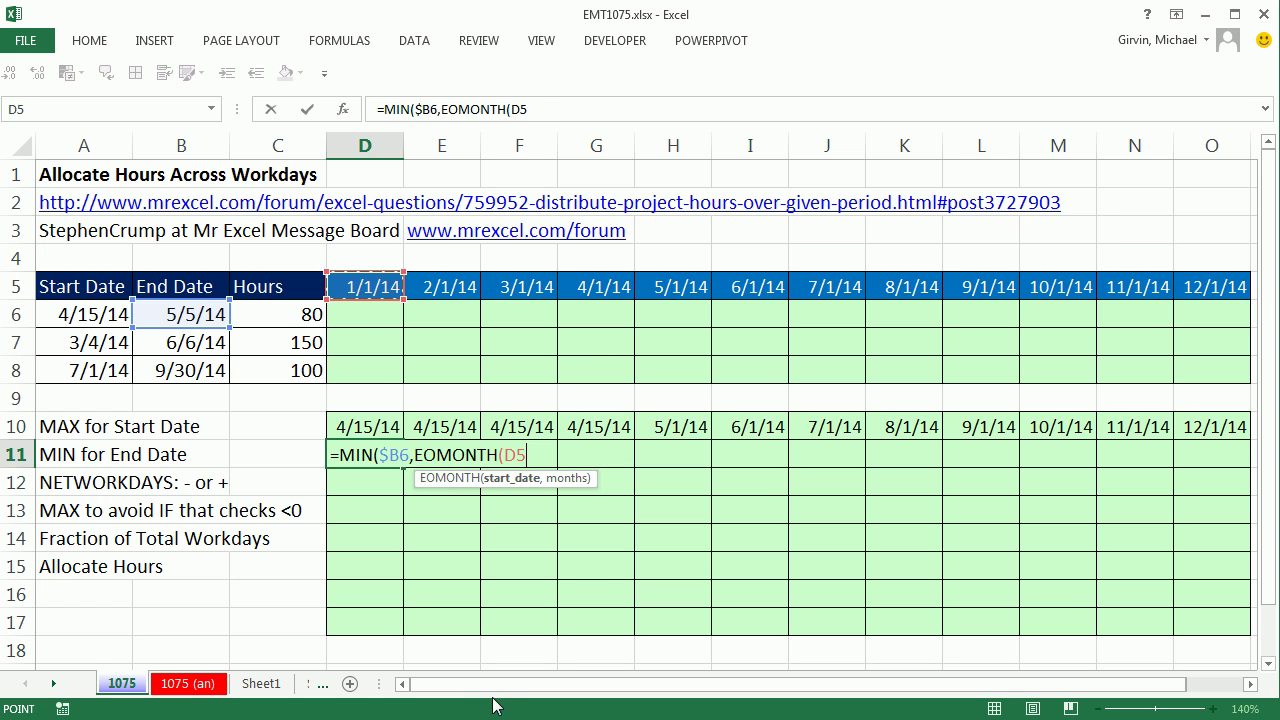
{"action": "key", "text": "F4"}
{"action": "key", "text": "F4"}
{"action": "type", "text": ",0"}
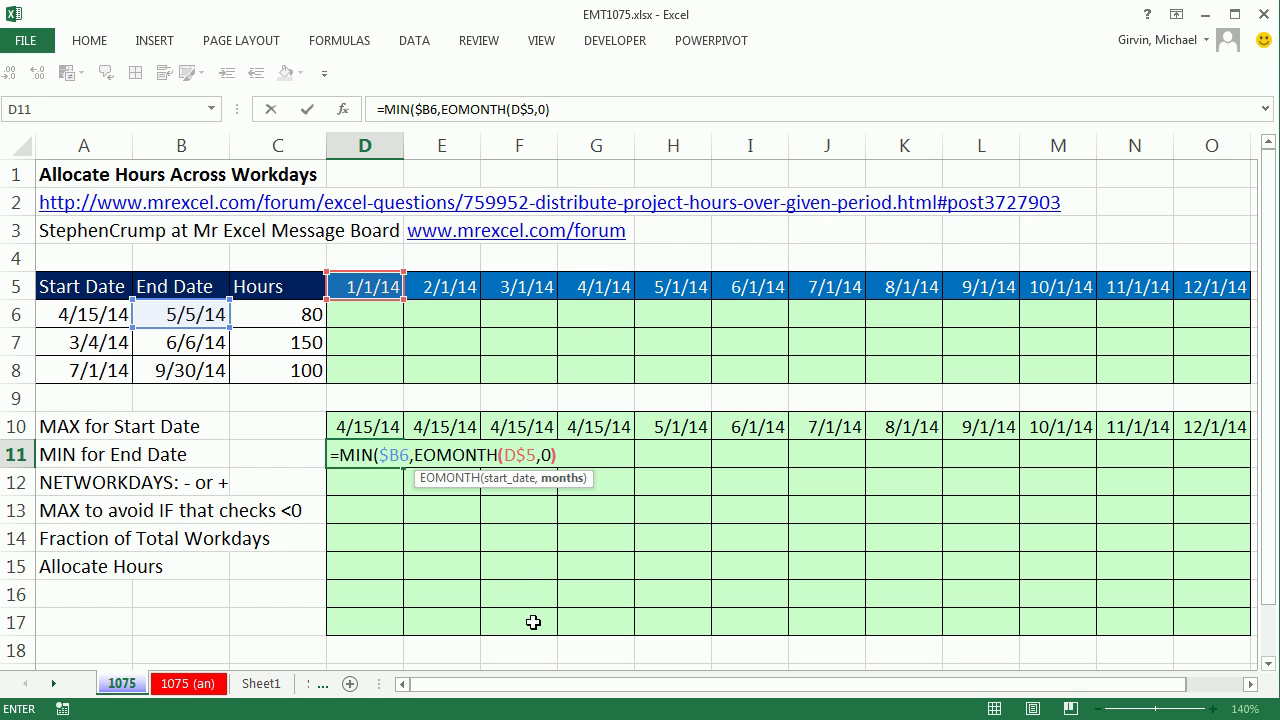
{"action": "key", "text": "Right"}
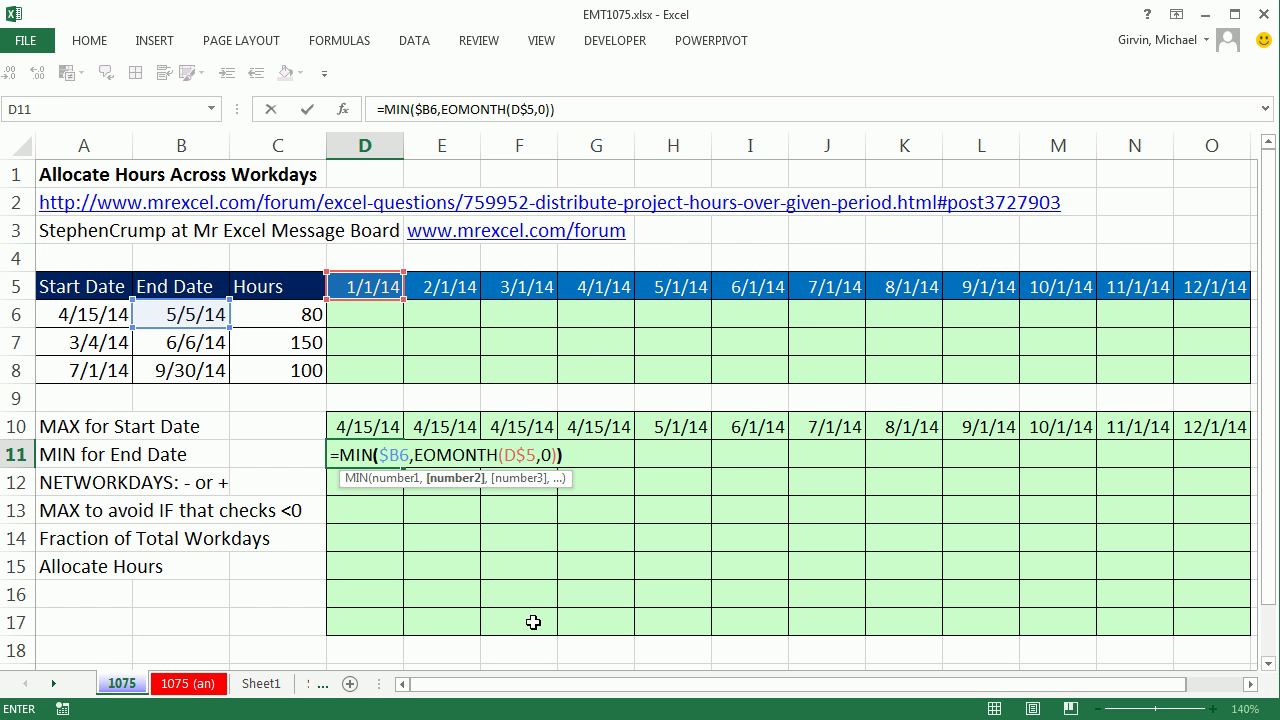
{"action": "key", "text": "ctrl+Return"}
- Fill the end-date formula to O11 and check it in G11 and H11
{"action": "left_click_drag", "start_coordinate": [606, 489], "coordinate": [1230, 481]}
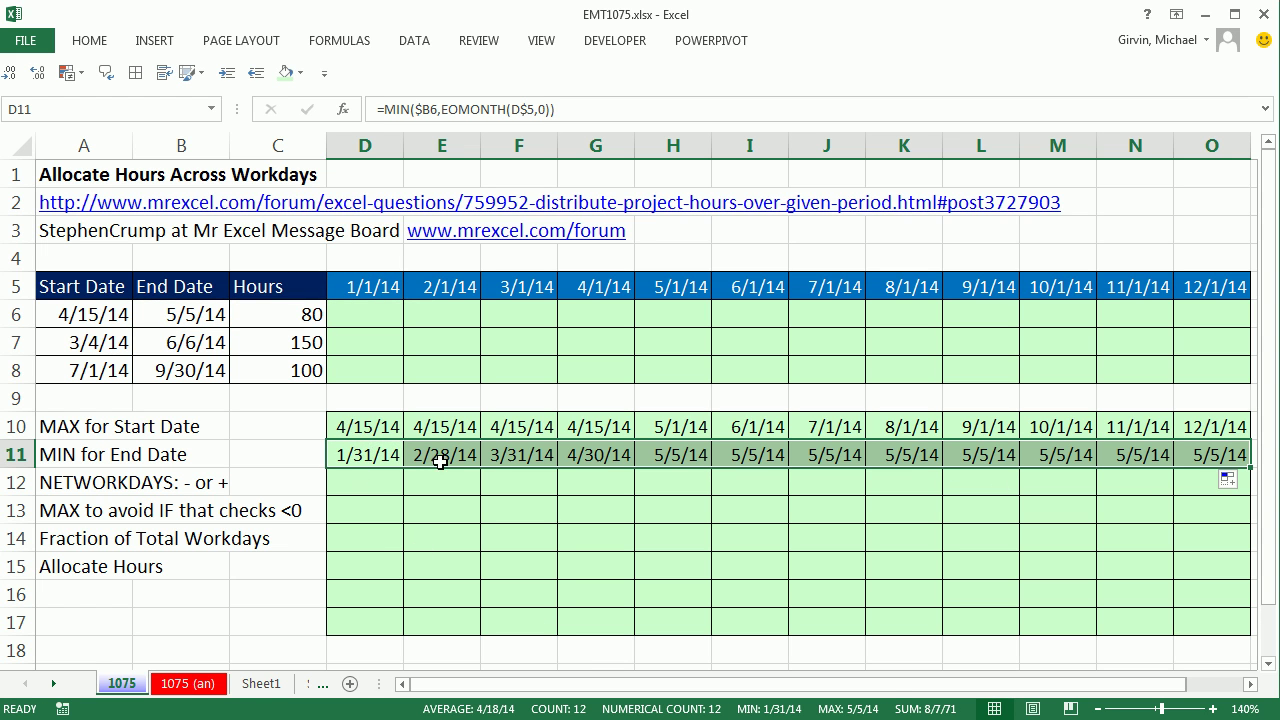
{"action": "left_click", "coordinate": [605, 455]}
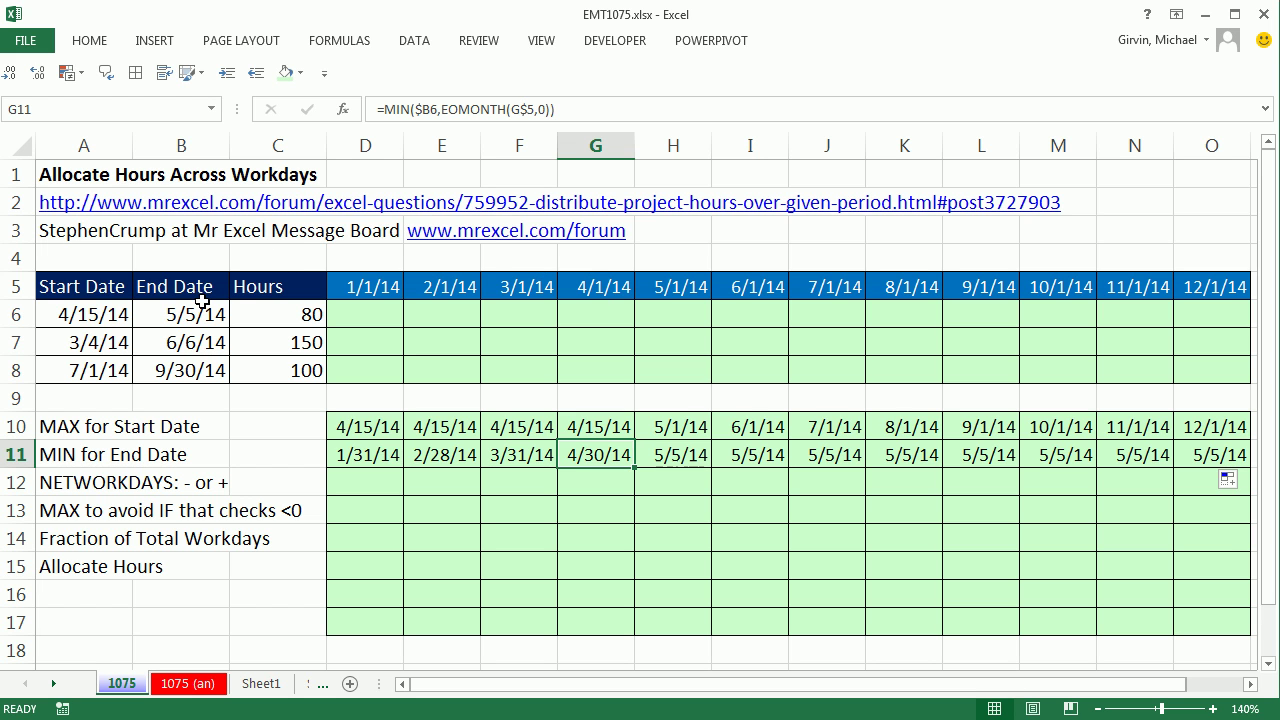
{"action": "left_click", "coordinate": [684, 456]}
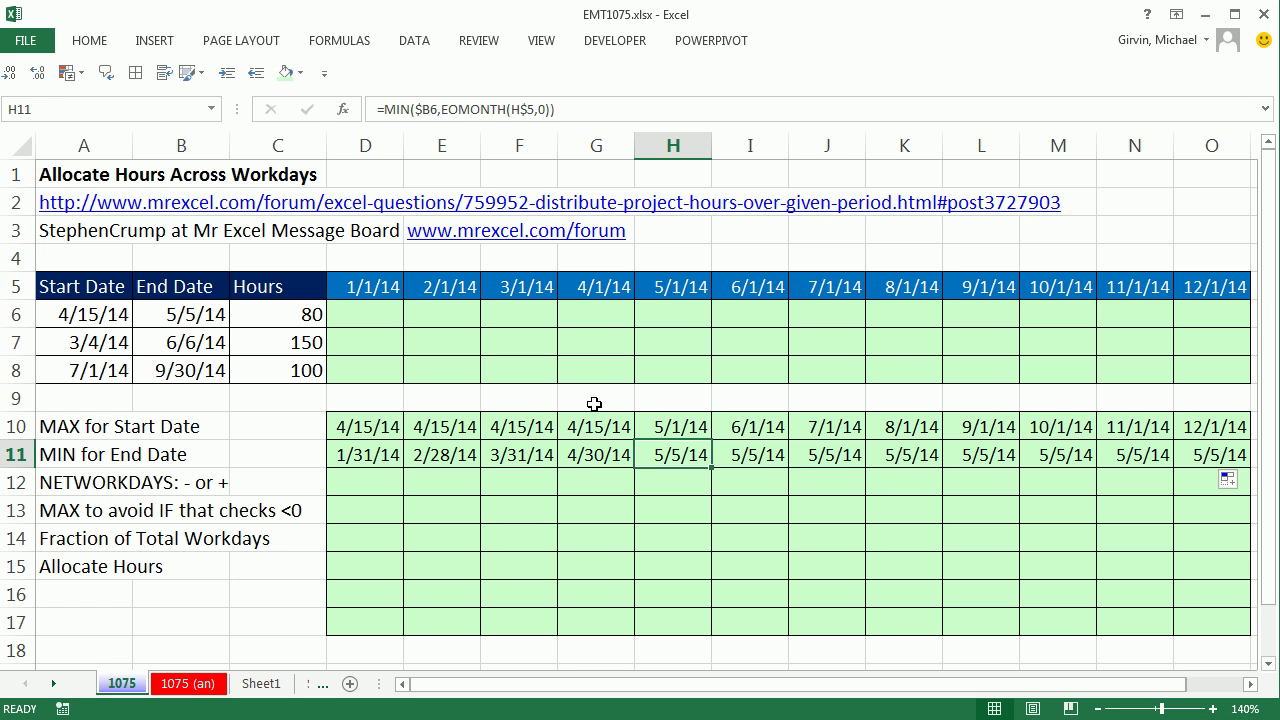
- Clear the clipboard collection and copy D10's MAX formula text into it
{"action": "double_click", "coordinate": [366, 428]}
{"action": "left_click_drag", "start_coordinate": [339, 428], "coordinate": [493, 430]}
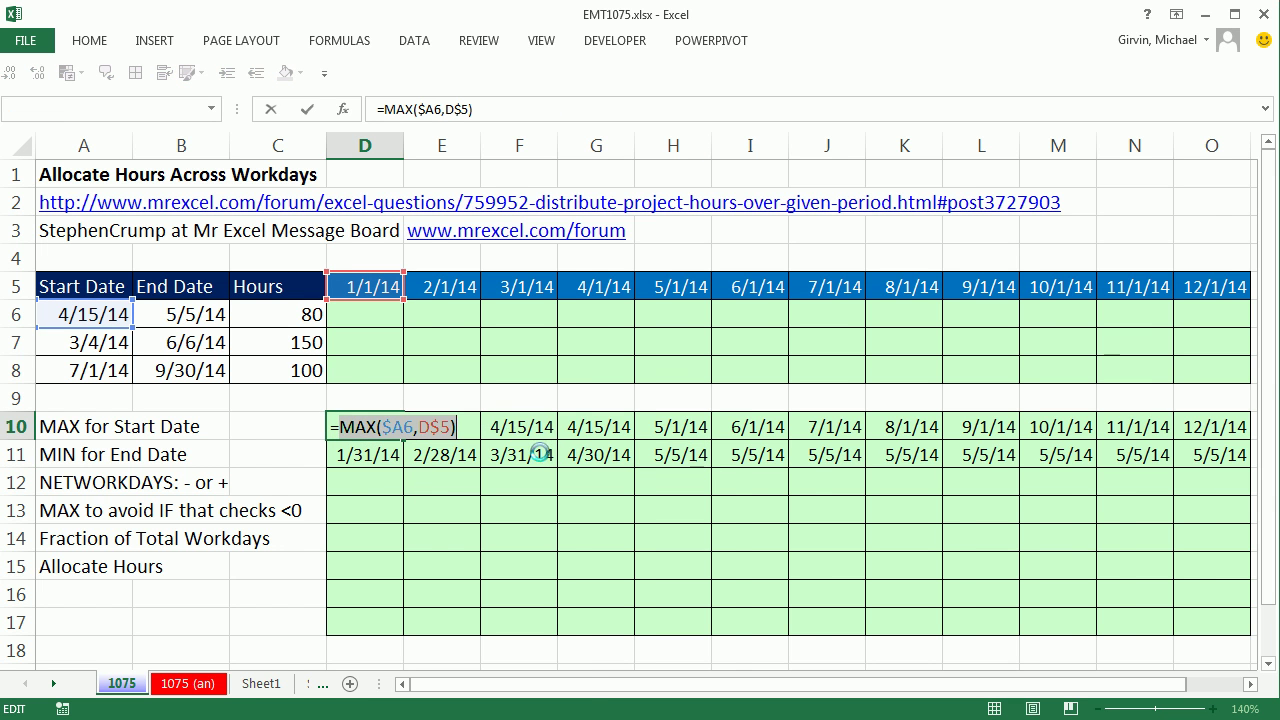
{"action": "key", "text": "ctrl+c"}
{"action": "key", "text": "ctrl+c"}
{"action": "left_click", "coordinate": [126, 190]}
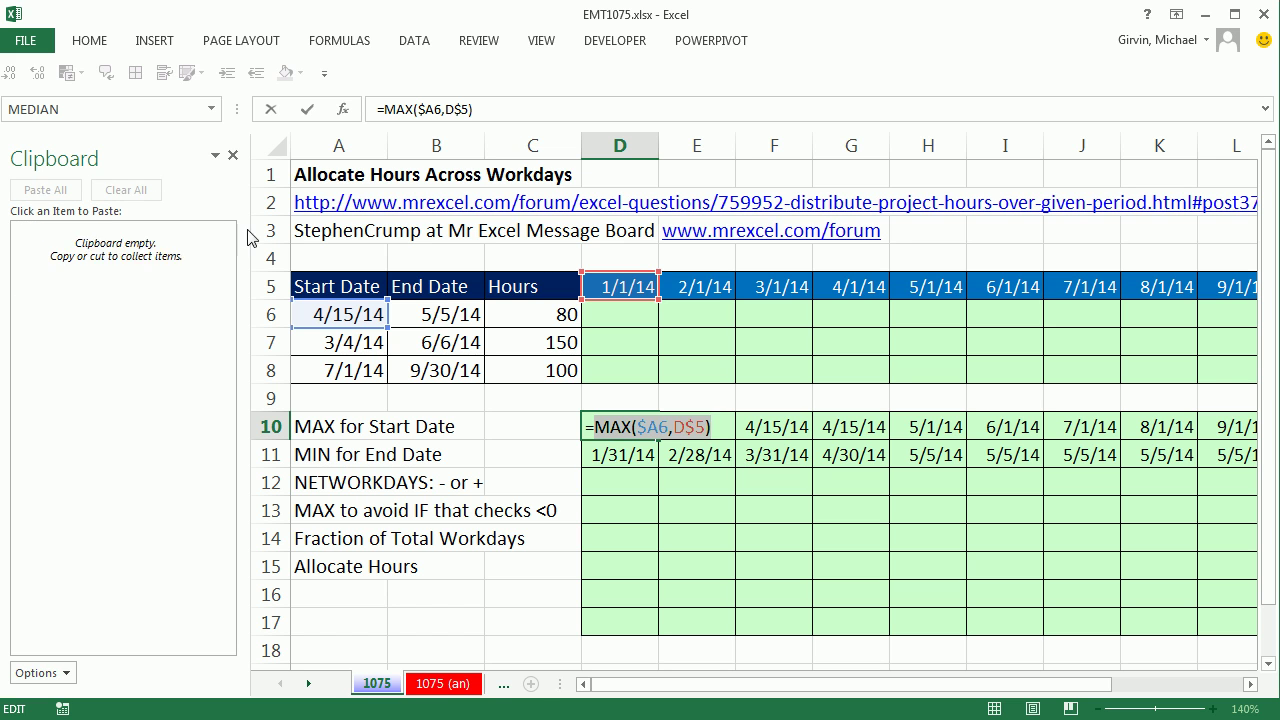
{"action": "key", "text": "ctrl+c"}
{"action": "key", "text": "Return"}
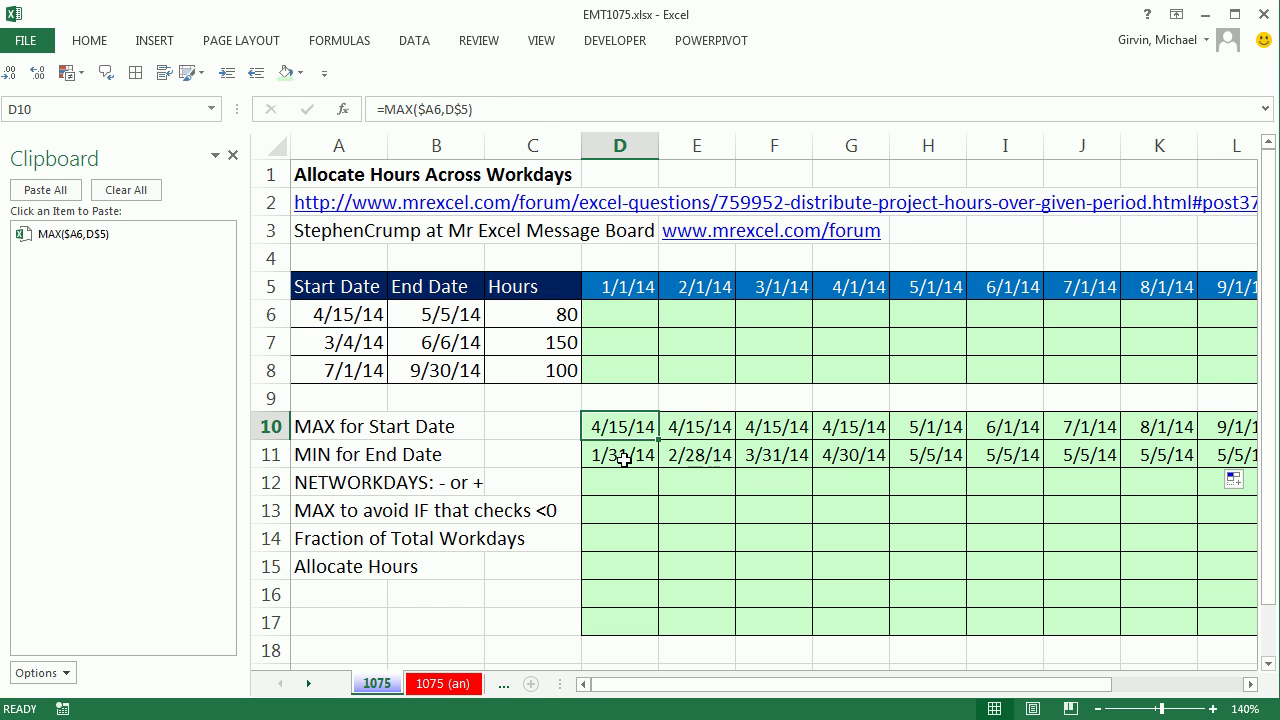
- Copy D11's MIN formula text to the clipboard and begin =NETWORKDAYS in D12
{"action": "double_click", "coordinate": [601, 455]}
{"action": "left_click_drag", "start_coordinate": [594, 455], "coordinate": [836, 480]}
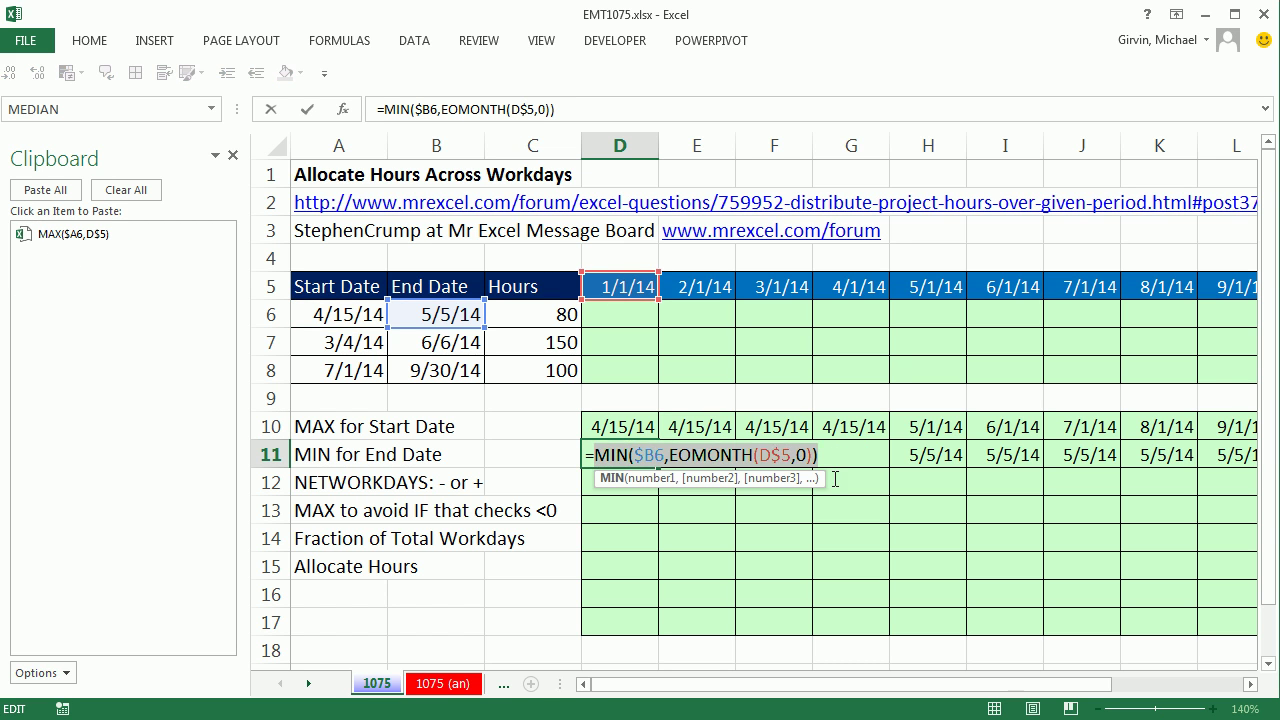
{"action": "key", "text": "ctrl+c"}
{"action": "key", "text": "Return"}
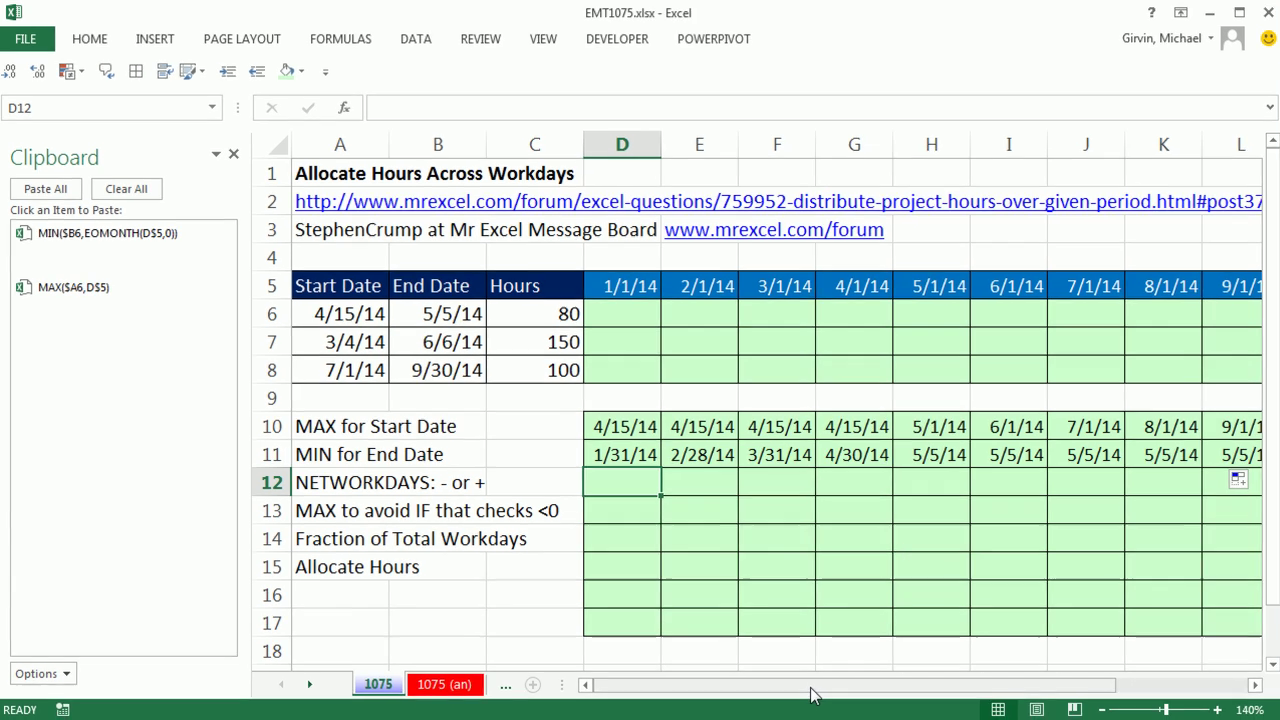
{"action": "type", "text": "=net"}
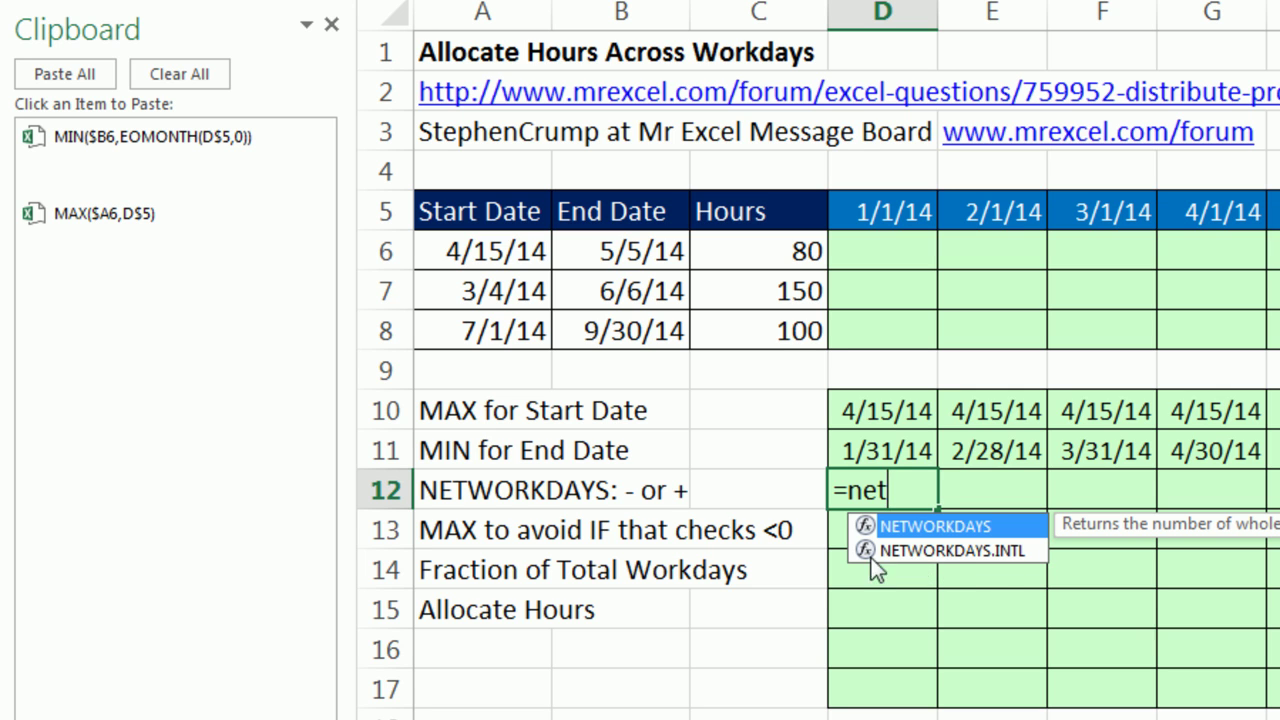
- Build =NETWORKDAYS(MAX($A6,D$5),MIN($B6,EOMONTH(D$5,0))) in D12 from the clipboard items
{"action": "key", "text": "Tab"}
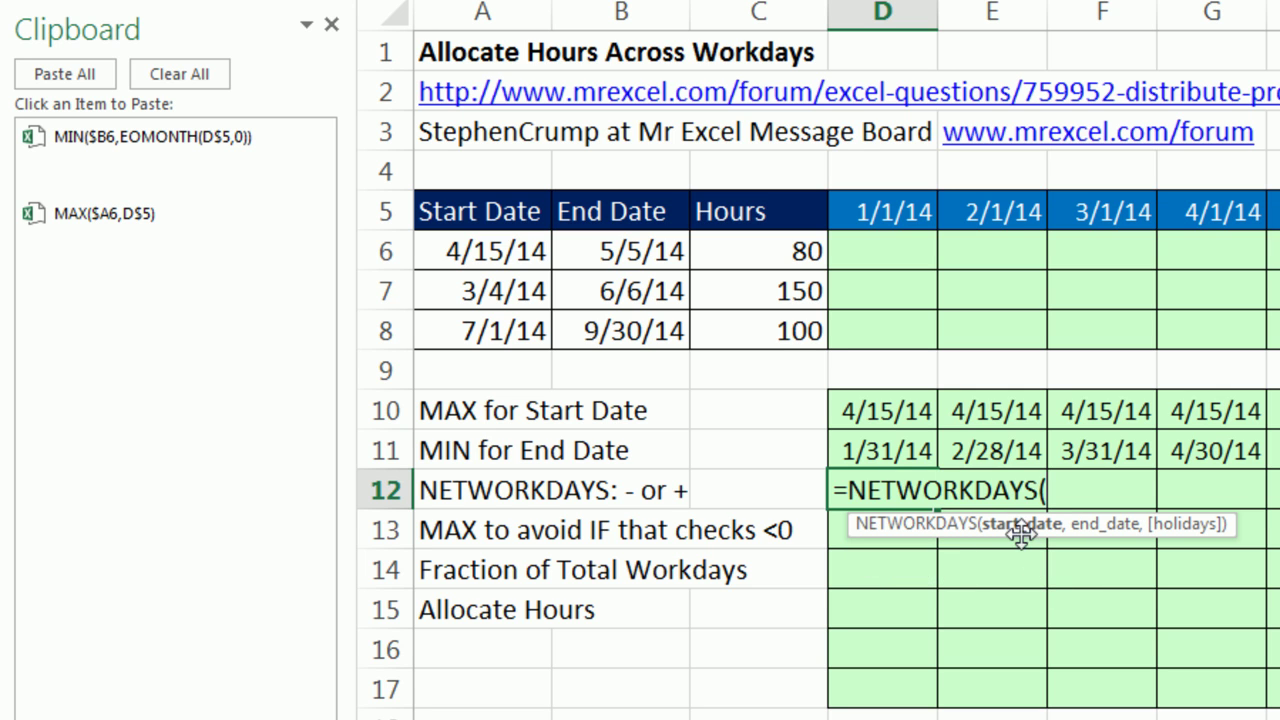
{"action": "left_click", "coordinate": [100, 213]}
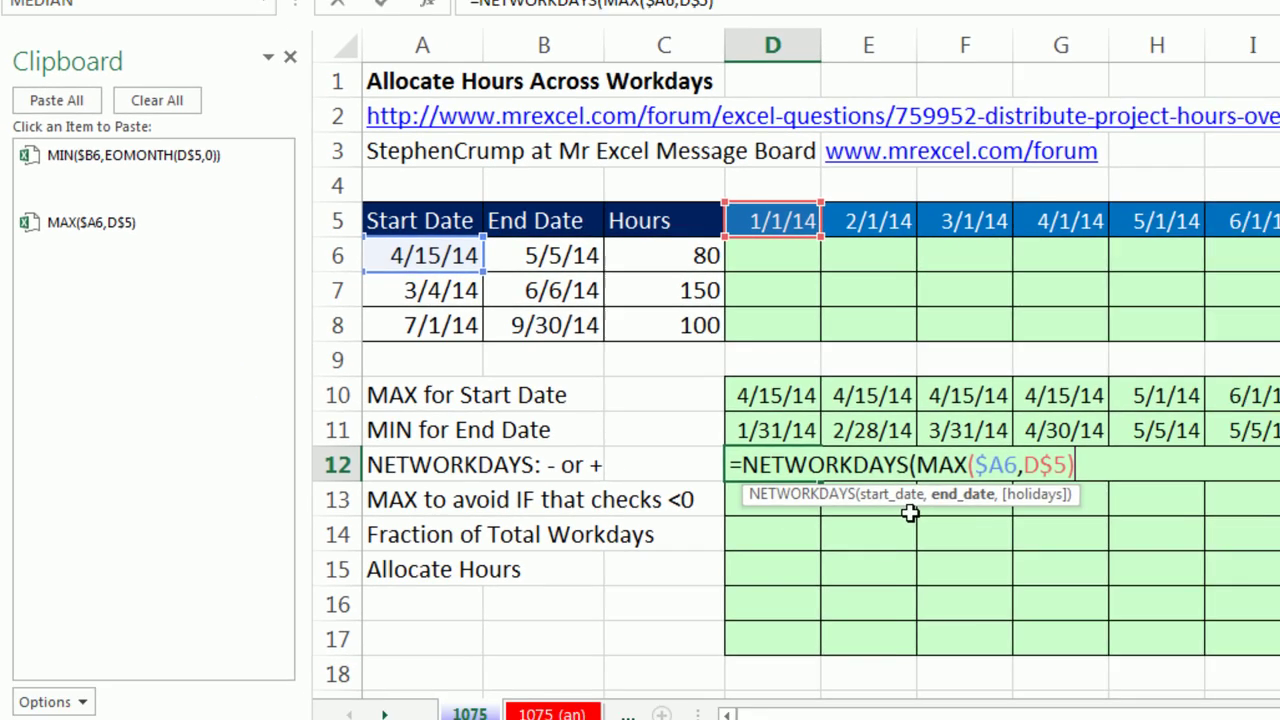
{"action": "type", "text": ","}
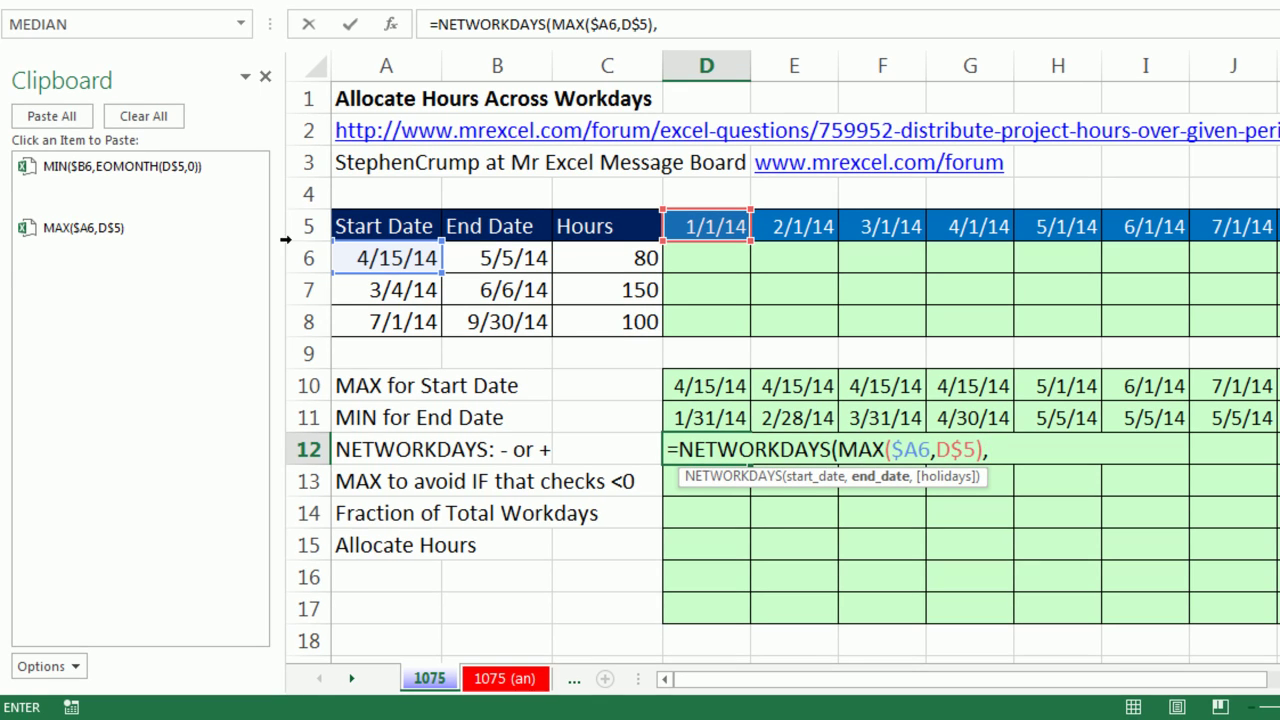
{"action": "left_click", "coordinate": [117, 178]}
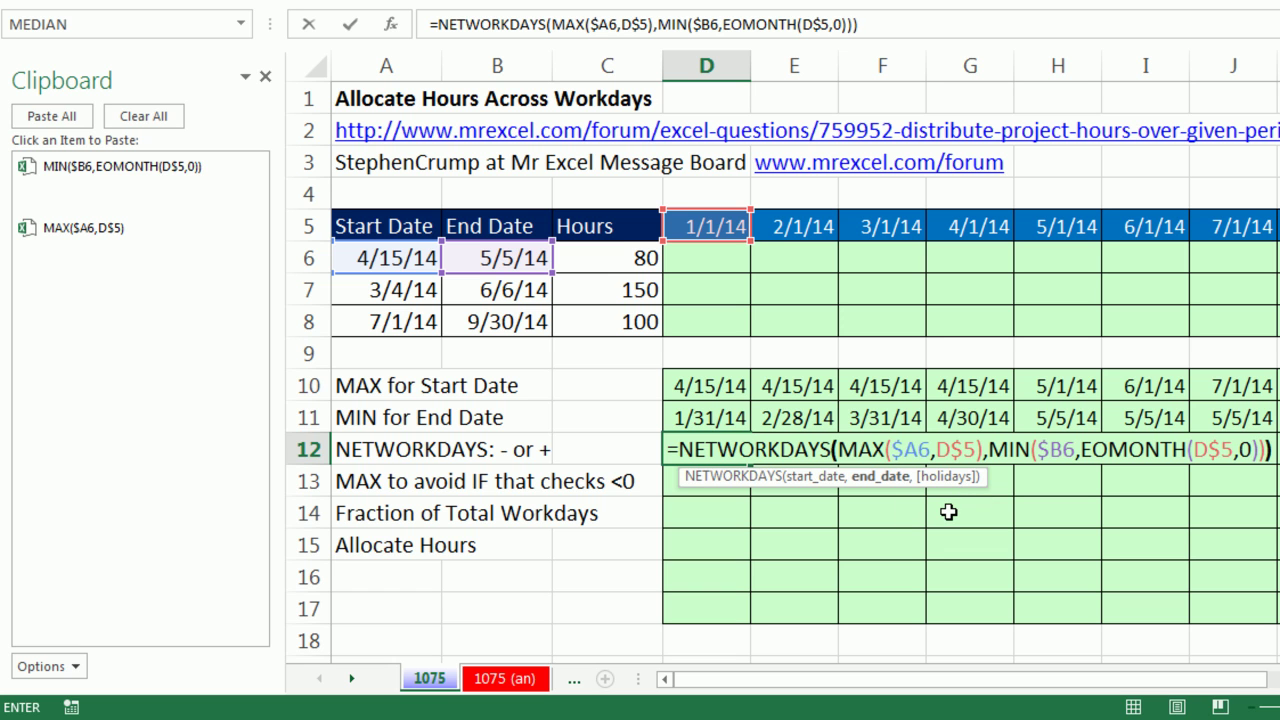
{"action": "key", "text": "ctrl+Return"}
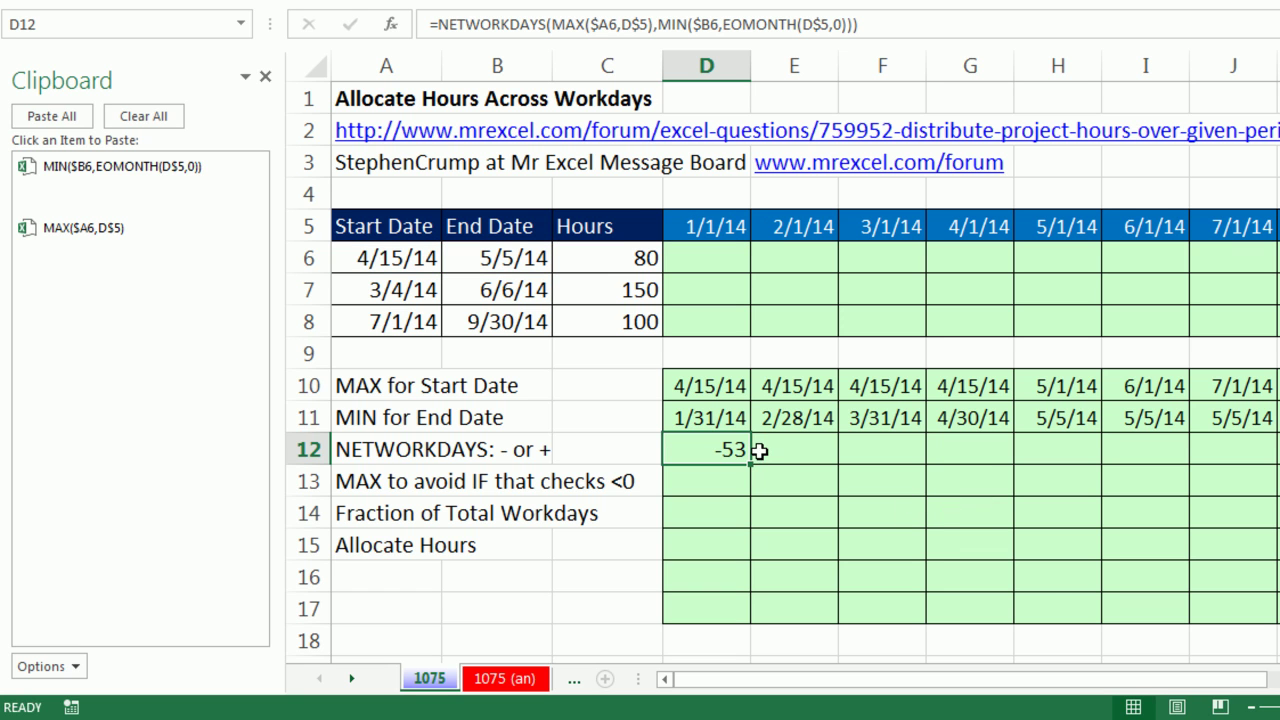
- Fill the NETWORKDAYS formula across row 12 and check the formulas in E11, G12 and H12
{"action": "left_click_drag", "start_coordinate": [750, 464], "coordinate": [1270, 462]}
{"action": "left_click_drag", "start_coordinate": [1262, 679], "coordinate": [1114, 679]}
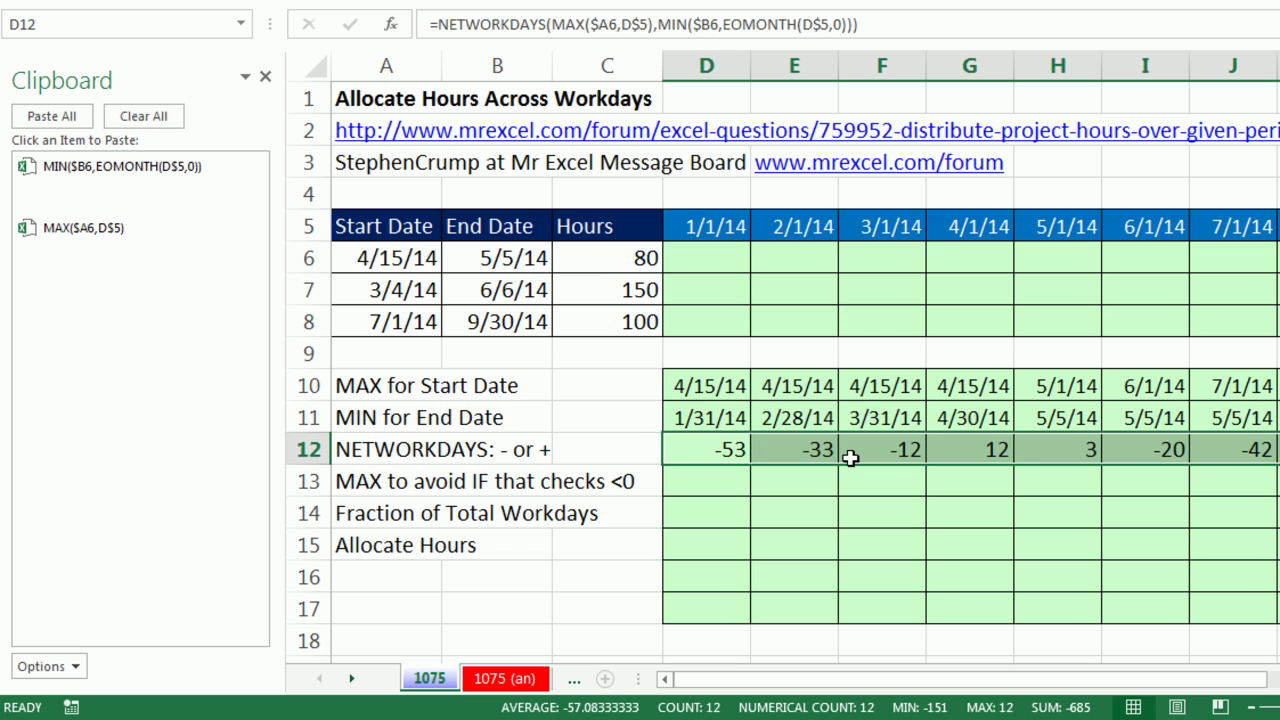
{"action": "left_click", "coordinate": [812, 418]}
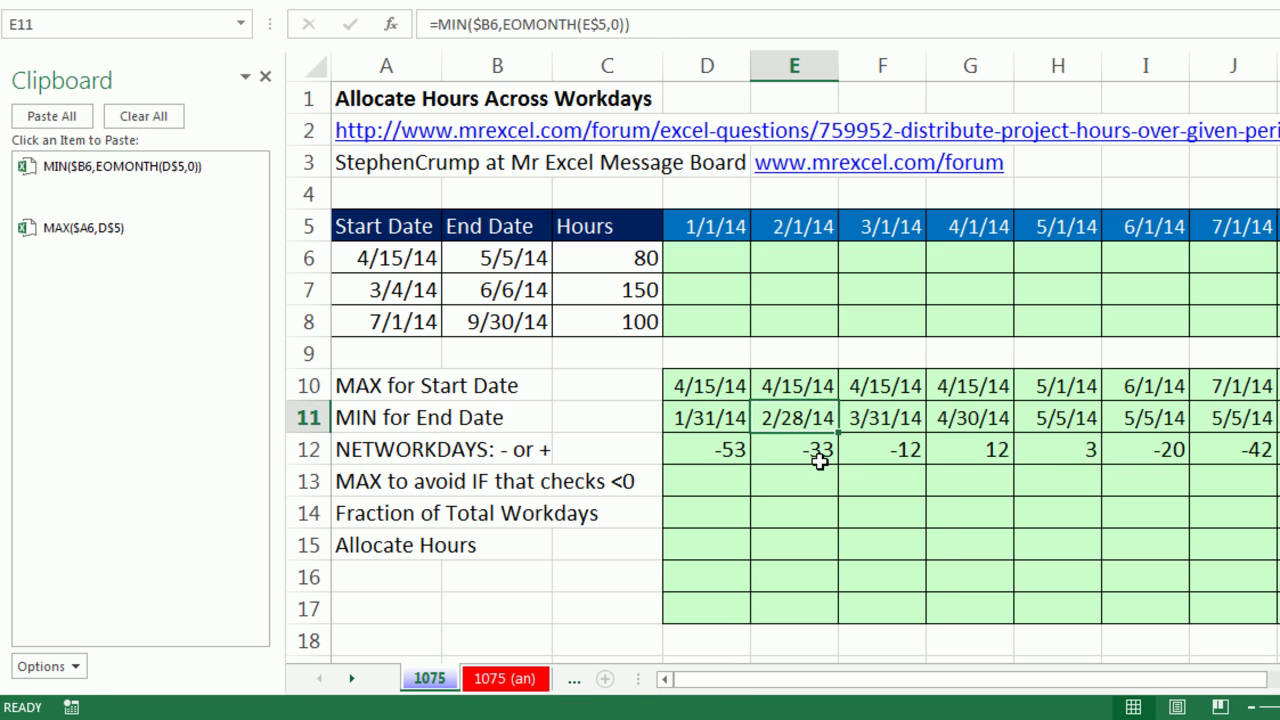
{"action": "left_click", "coordinate": [996, 453]}
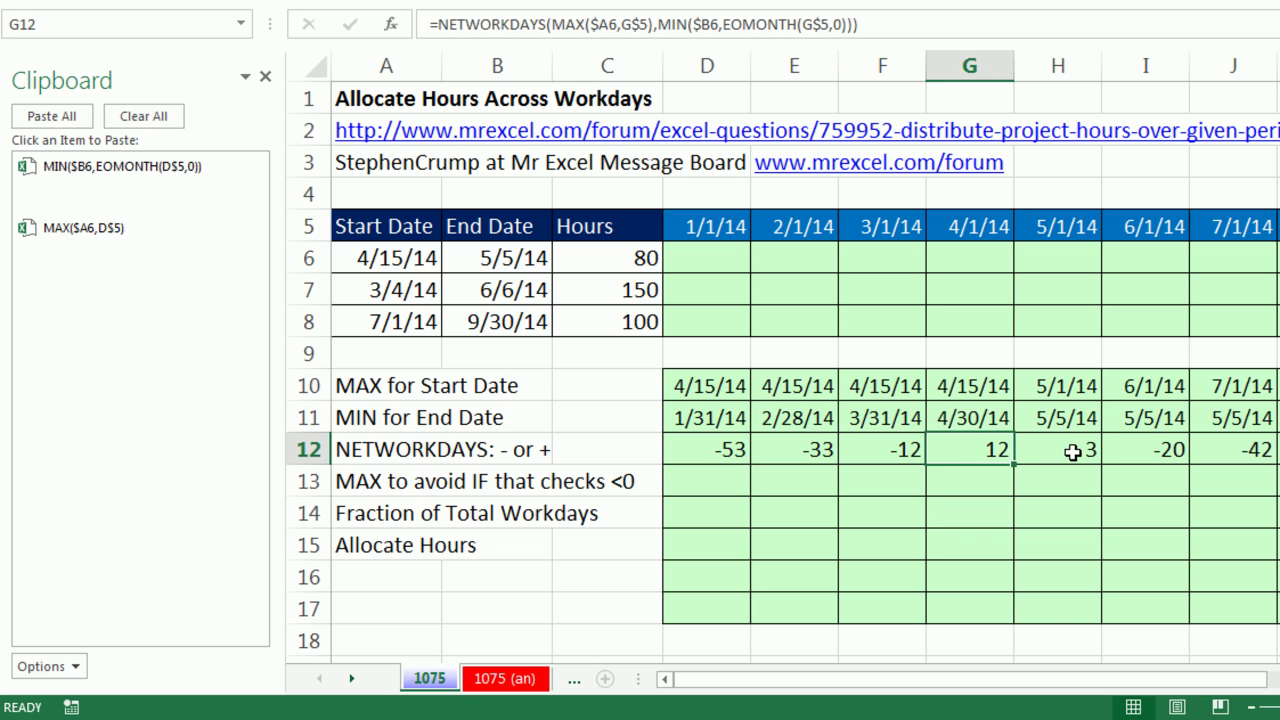
{"action": "left_click", "coordinate": [1072, 452]}
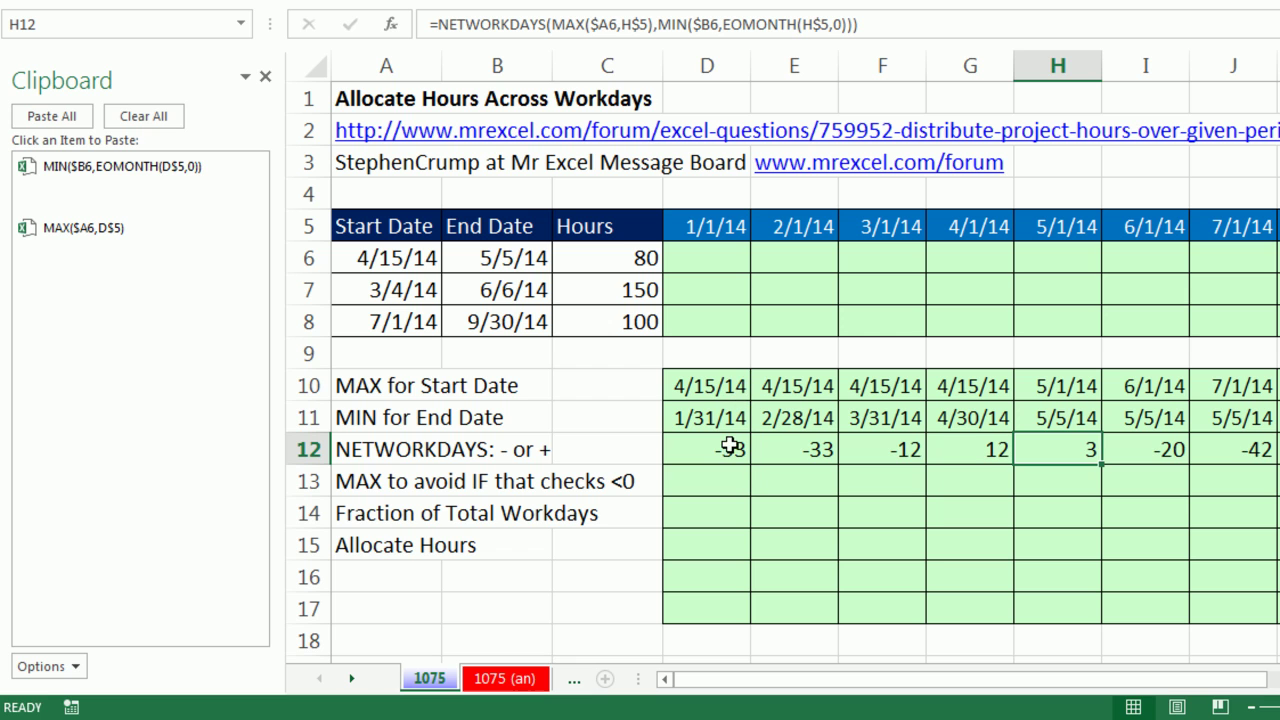
- Review D12's NETWORKDAYS formula, then reopen it and select its text after the equals sign
{"action": "double_click", "coordinate": [731, 448]}
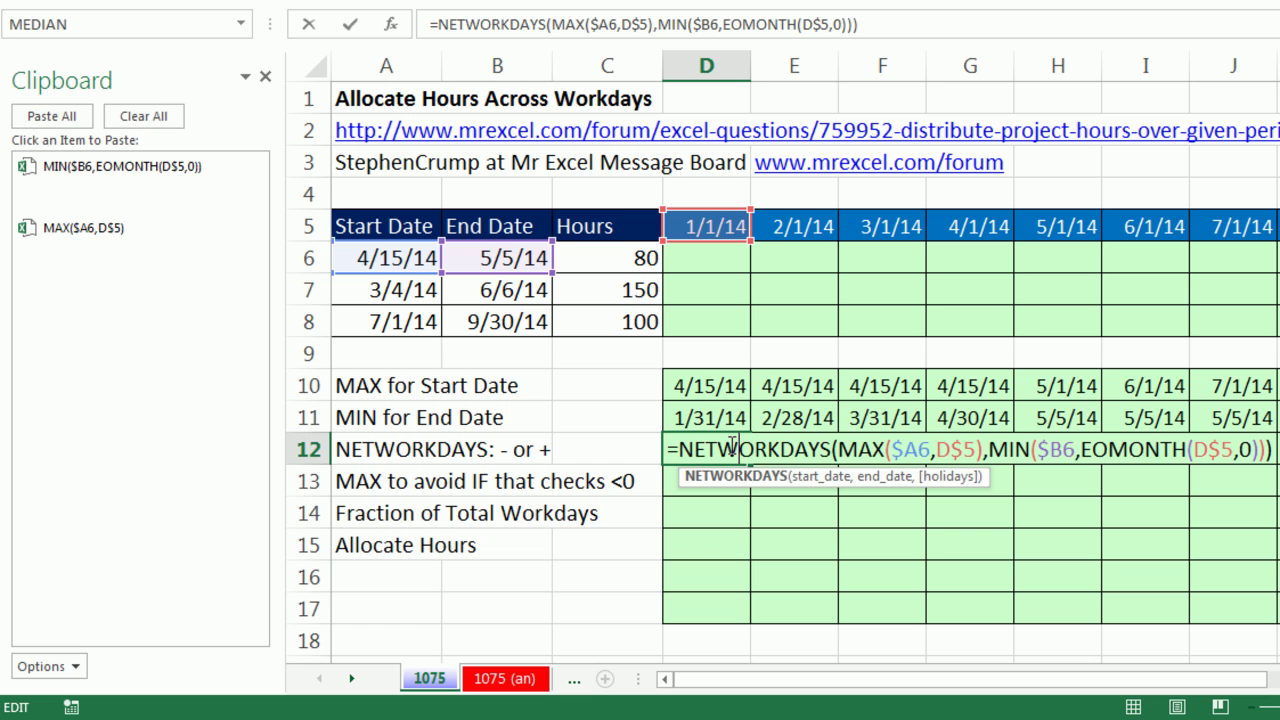
{"action": "key", "text": "Escape"}
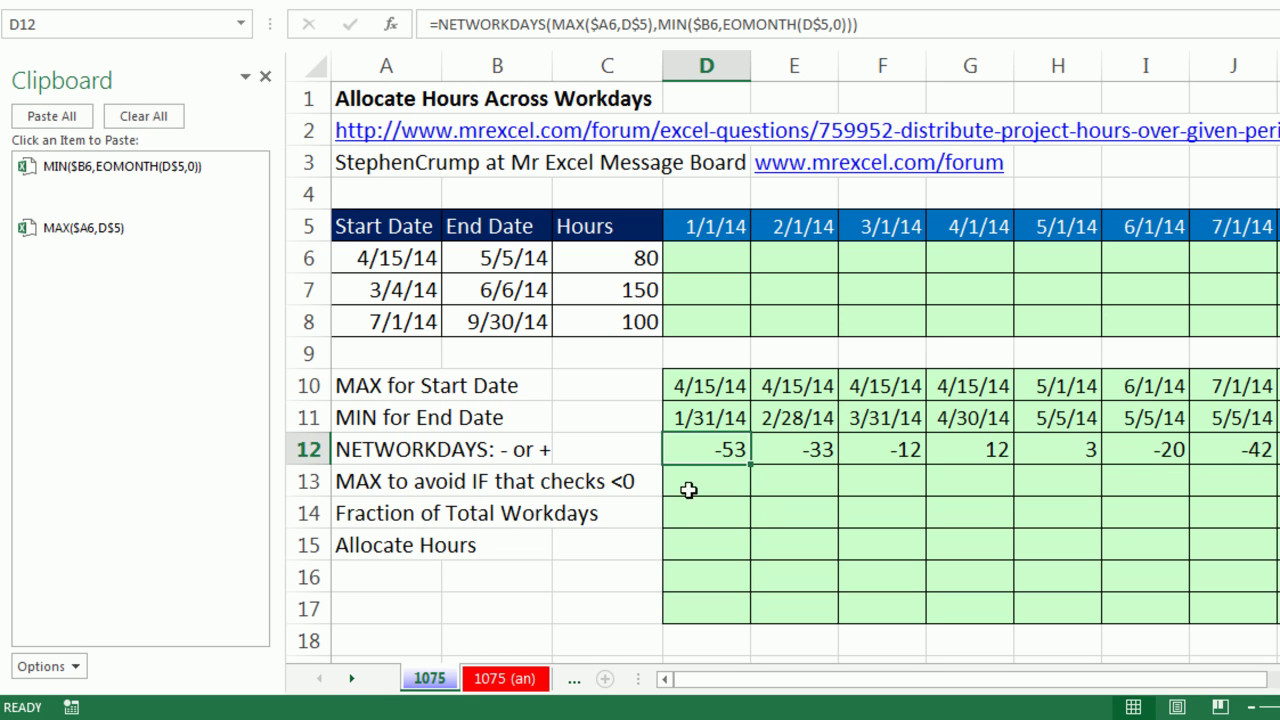
{"action": "double_click", "coordinate": [694, 450]}
{"action": "left_click_drag", "start_coordinate": [686, 450], "coordinate": [1268, 450]}
- Enter =MAX(0,NETWORKDAYS(...)) in D13 using D12's copied formula and fill it to O13
{"action": "key", "text": "ctrl+c"}
{"action": "key", "text": "Escape"}
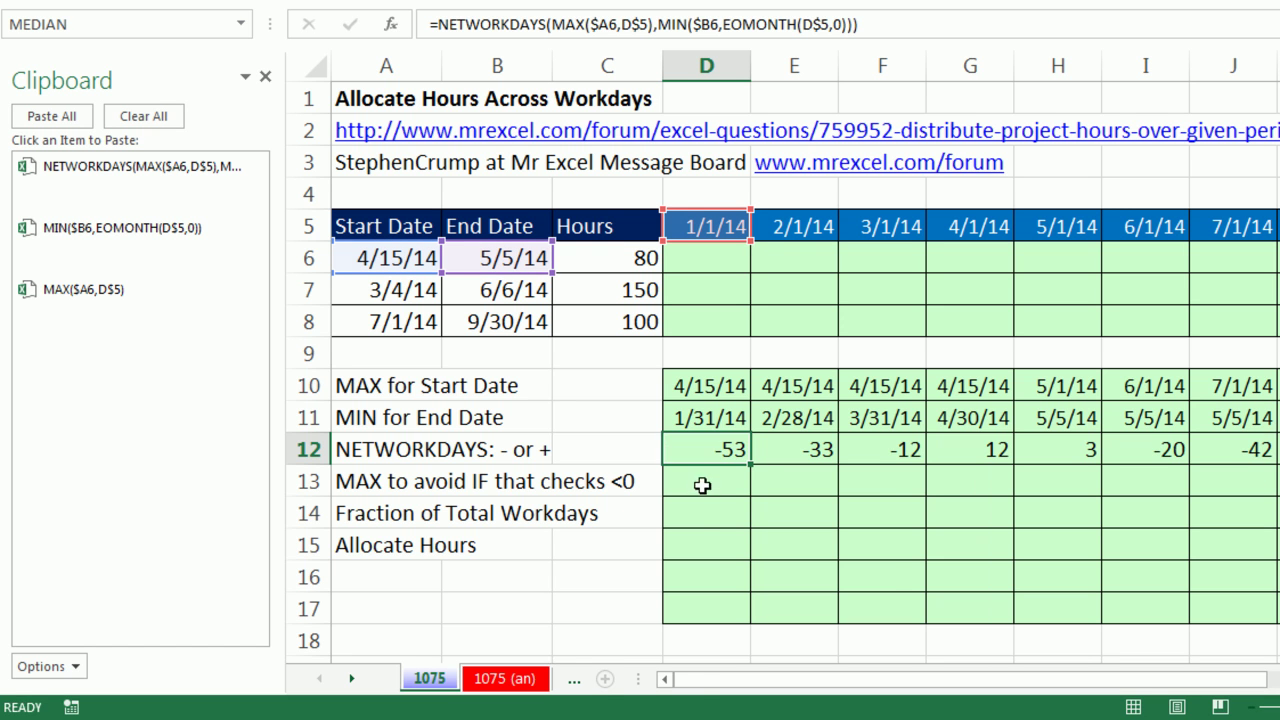
{"action": "left_click", "coordinate": [712, 481]}
{"action": "type", "text": "=max"}
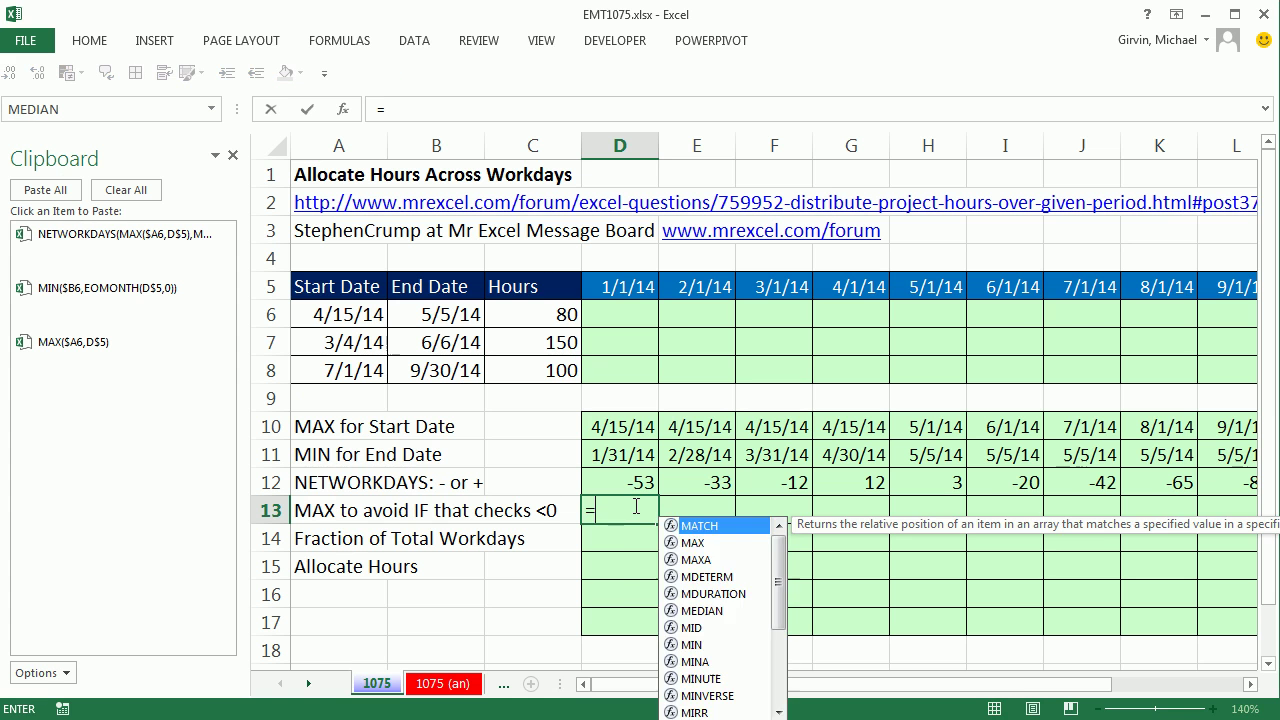
{"action": "key", "text": "Tab"}
{"action": "type", "text": "0,"}
{"action": "key", "text": "ctrl+v"}
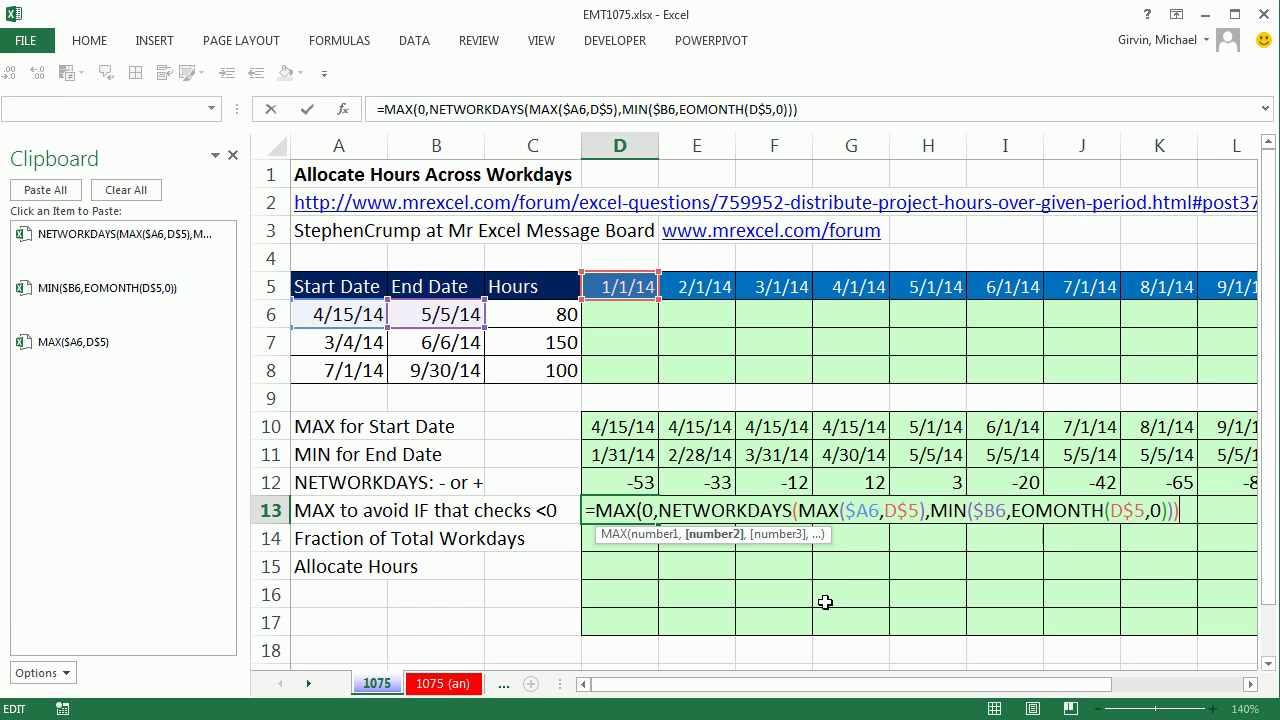
{"action": "type", "text": ")"}
{"action": "key", "text": "ctrl+Return"}
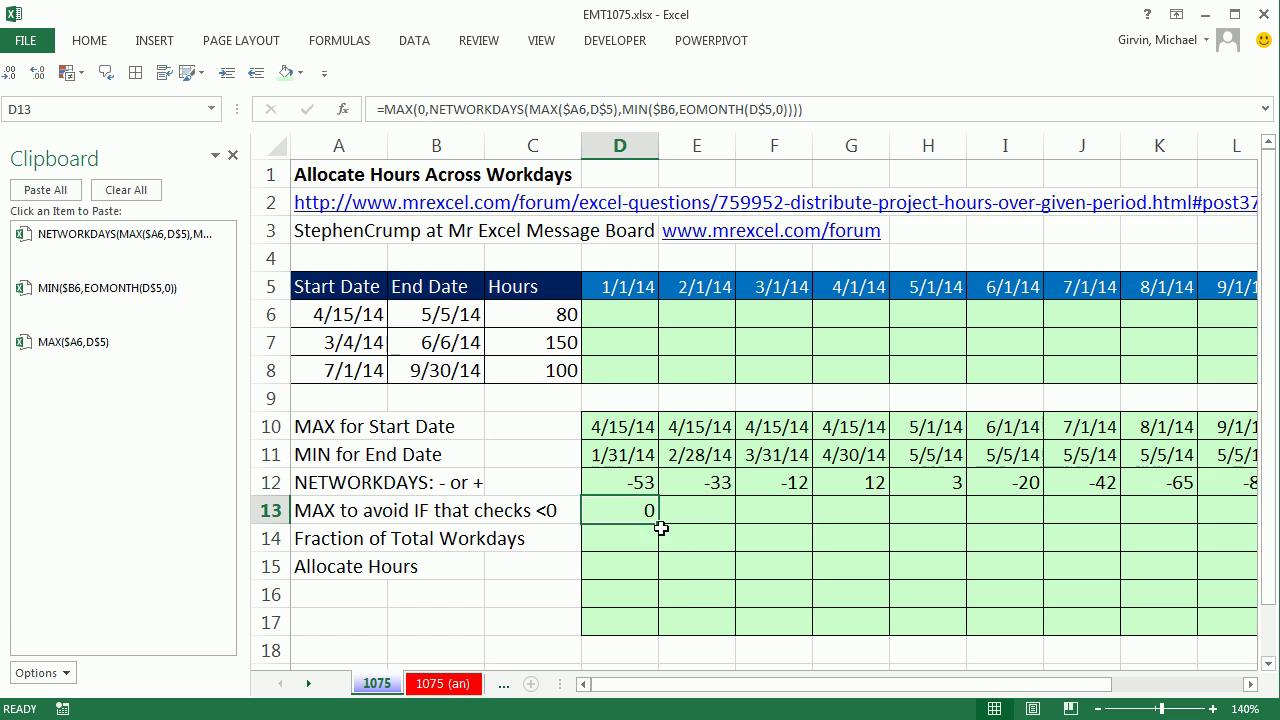
{"action": "left_click_drag", "start_coordinate": [660, 525], "coordinate": [1204, 538]}
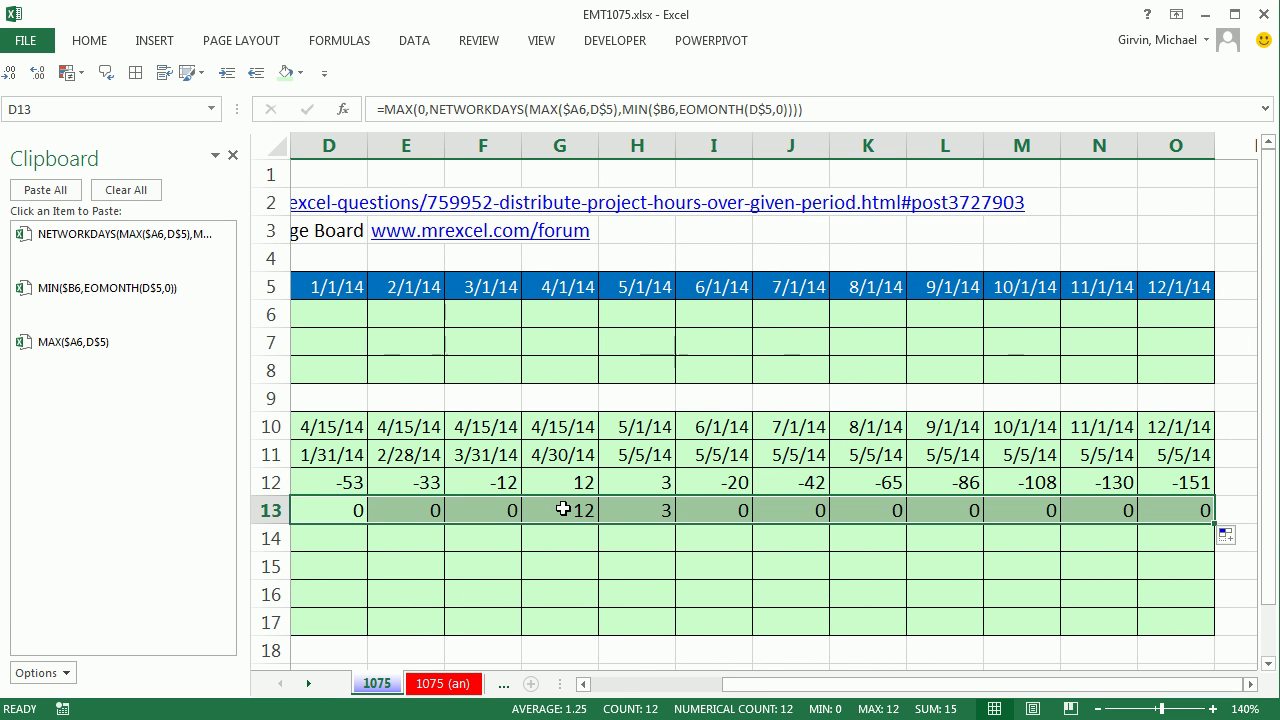
{"action": "left_click_drag", "start_coordinate": [1129, 690], "coordinate": [997, 690]}
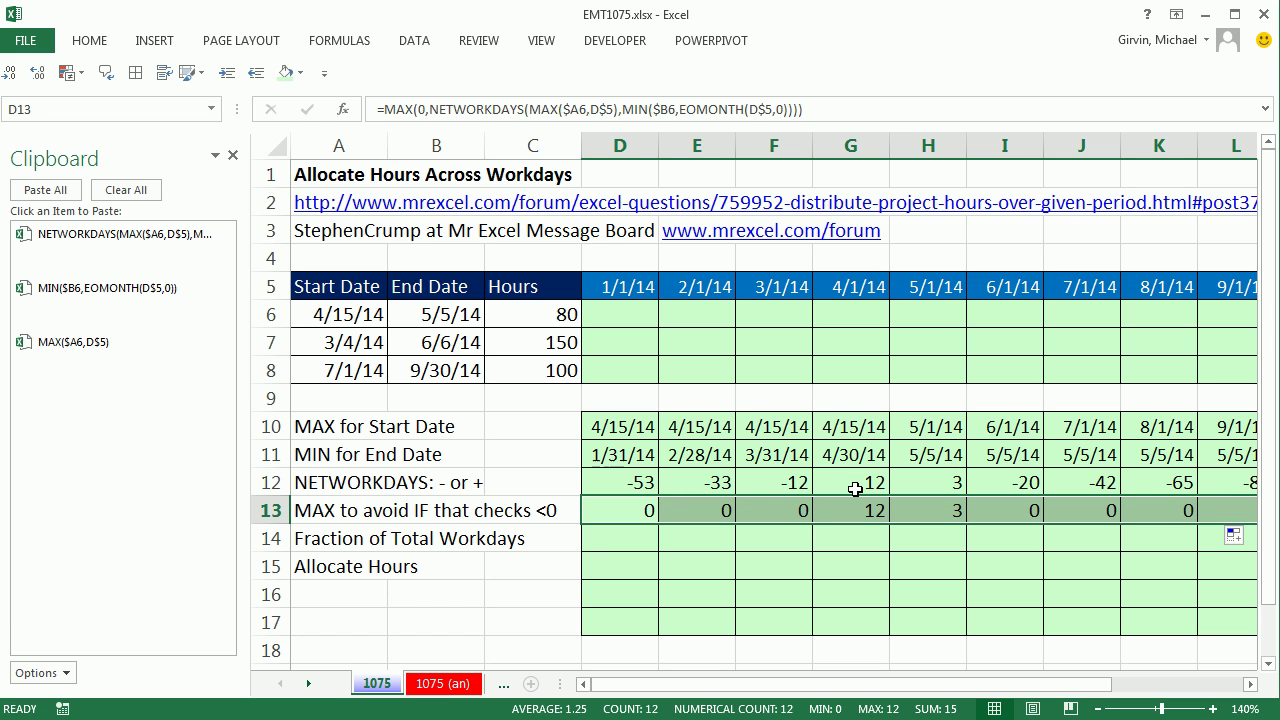
- Enter =NETWORKDAYS($A6,$B6) in D14 with column-locked references, giving 15
{"action": "left_click", "coordinate": [630, 540]}
{"action": "type", "text": "=net"}
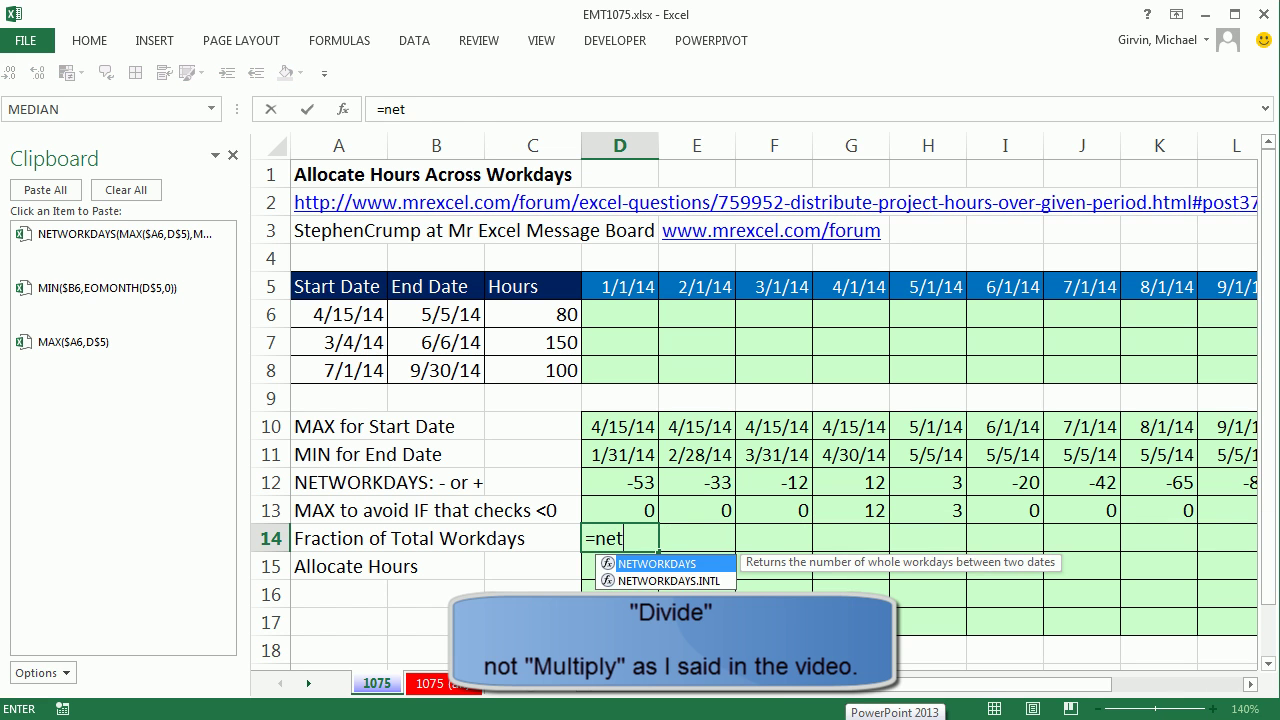
{"action": "key", "text": "Tab"}
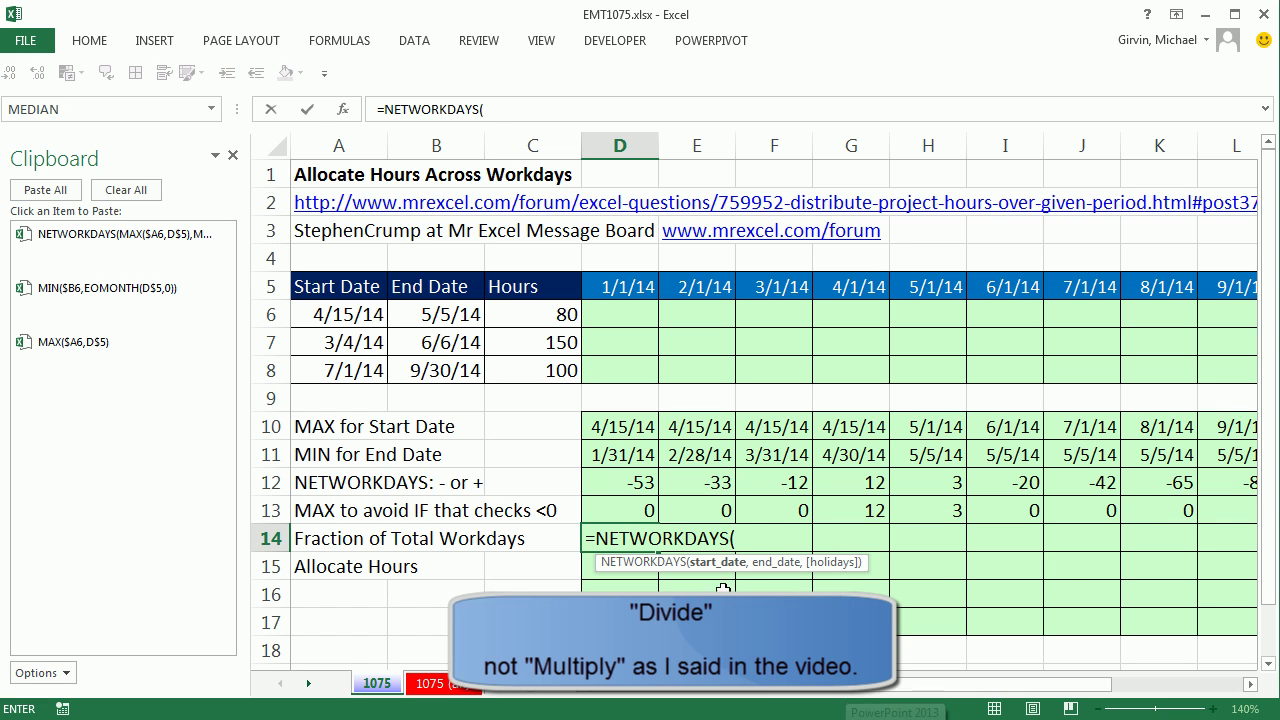
{"action": "left_click", "coordinate": [316, 315]}
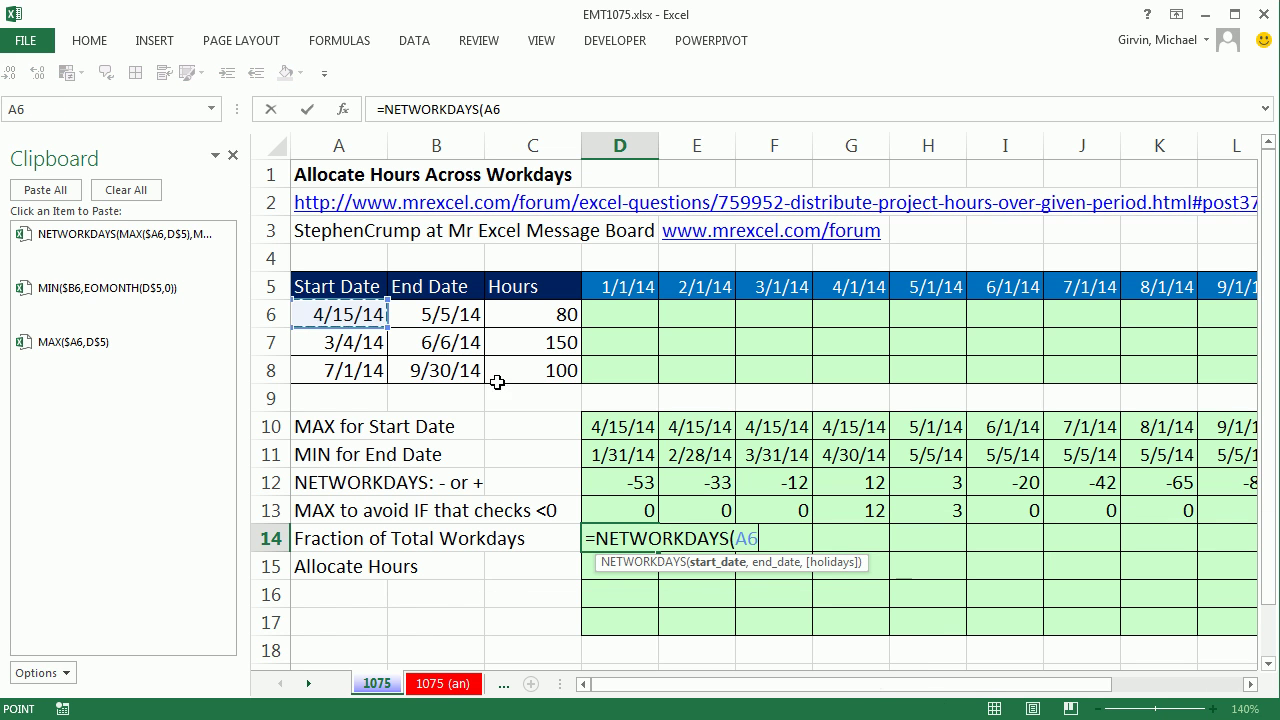
{"action": "key", "text": "F4"}
{"action": "key", "text": "F4"}
{"action": "key", "text": "F4"}
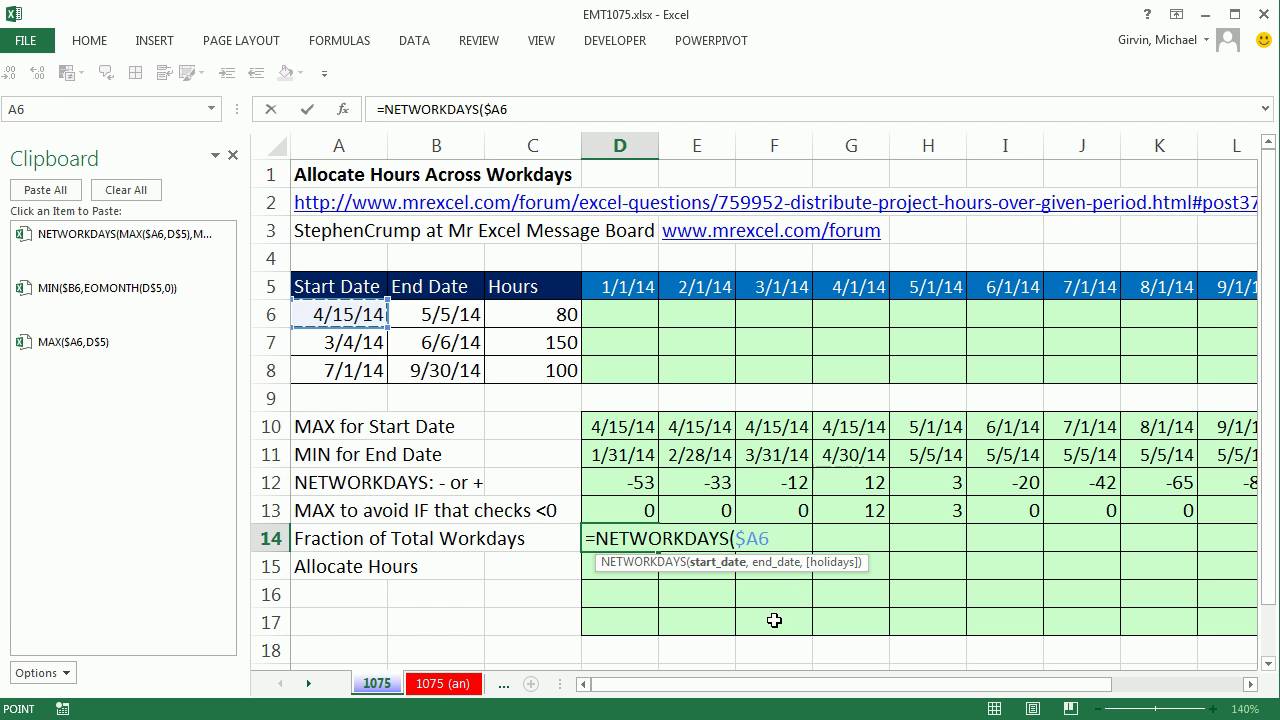
{"action": "type", "text": ","}
{"action": "left_click", "coordinate": [446, 313]}
{"action": "key", "text": "F4"}
{"action": "key", "text": "F4"}
{"action": "key", "text": "F4"}
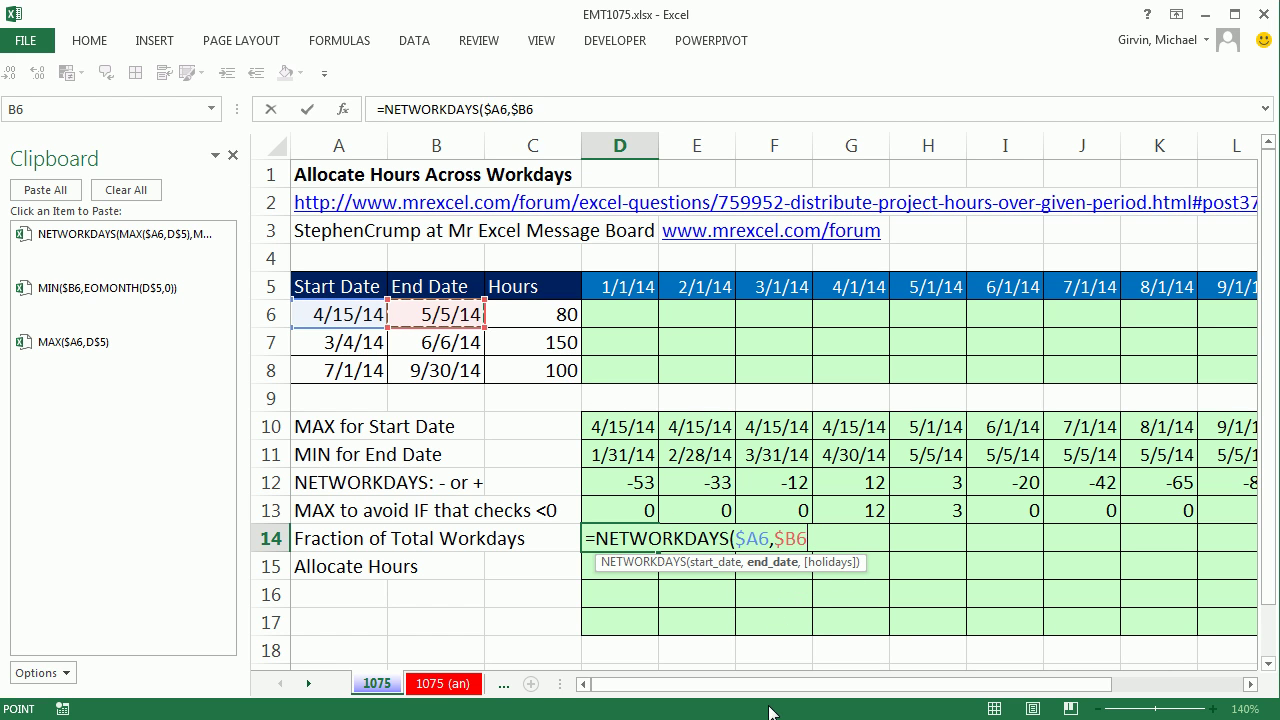
{"action": "type", "text": ")"}
{"action": "key", "text": "ctrl+Return"}
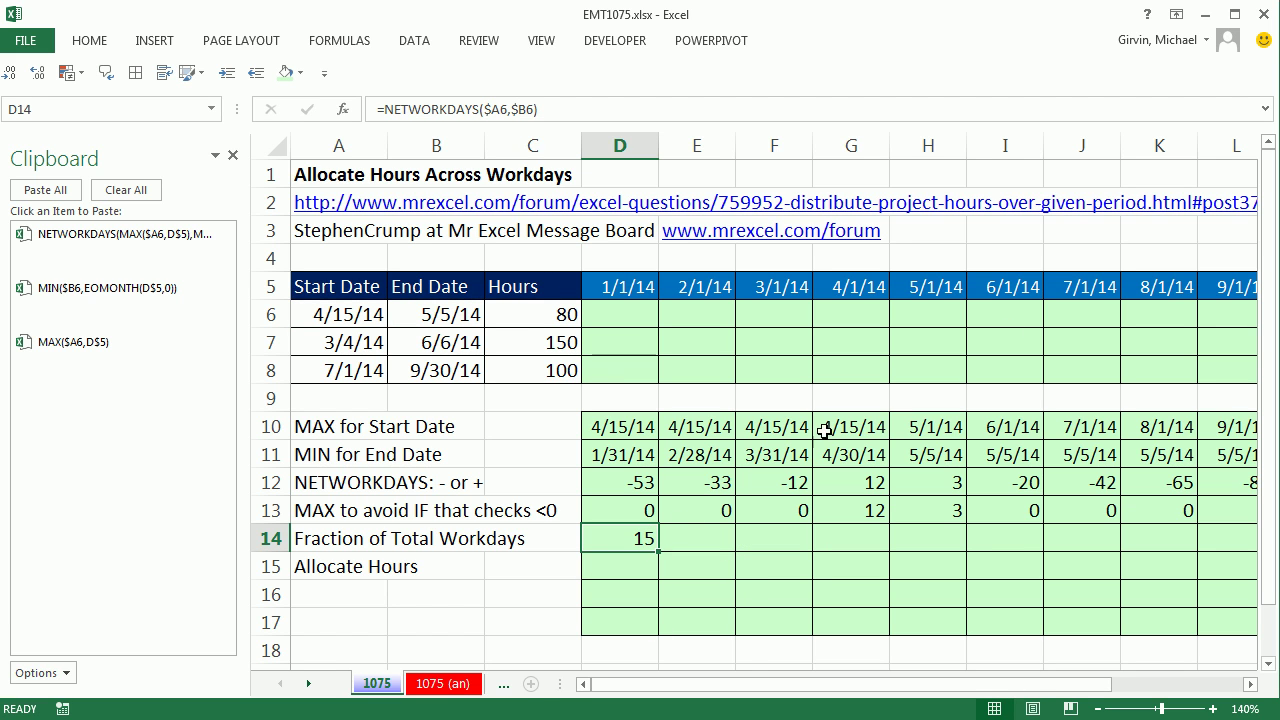
- Fill the D14 formula to O14 and select D13's formula text for copying
{"action": "left_click_drag", "start_coordinate": [661, 551], "coordinate": [1132, 545]}
{"action": "left_click_drag", "start_coordinate": [1100, 684], "coordinate": [836, 679]}
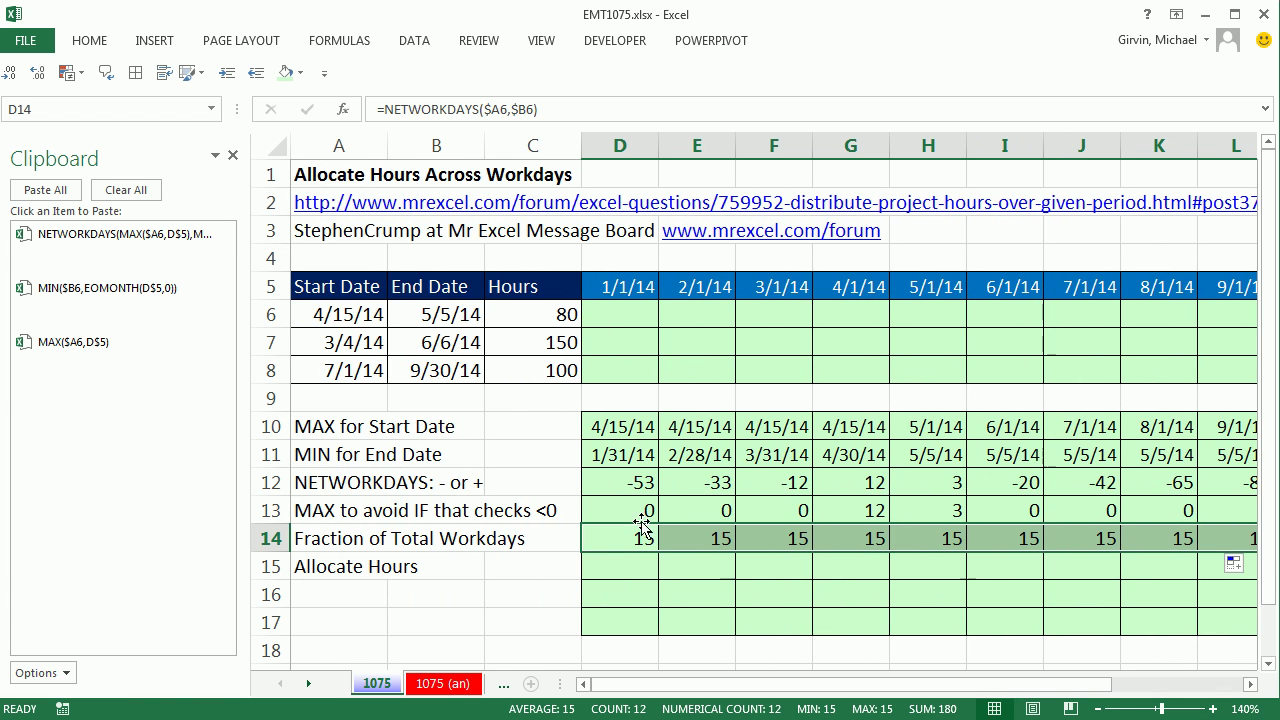
{"action": "double_click", "coordinate": [592, 510]}
{"action": "left_click_drag", "start_coordinate": [596, 511], "coordinate": [1186, 512]}
- Make D14 divide D13's zero-floored workdays by NETWORKDAYS($A6,$B6) in General format, filled across
{"action": "key", "text": "ctrl+c"}
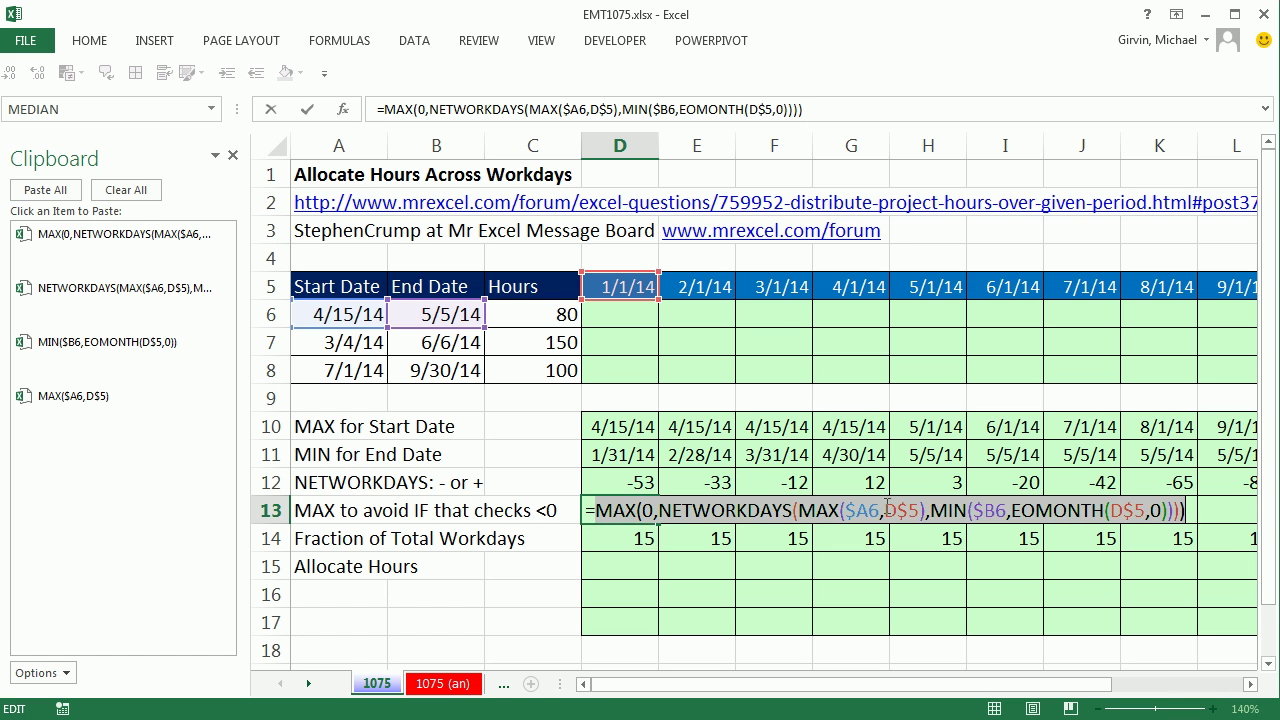
{"action": "key", "text": "Escape"}
{"action": "double_click", "coordinate": [598, 538]}
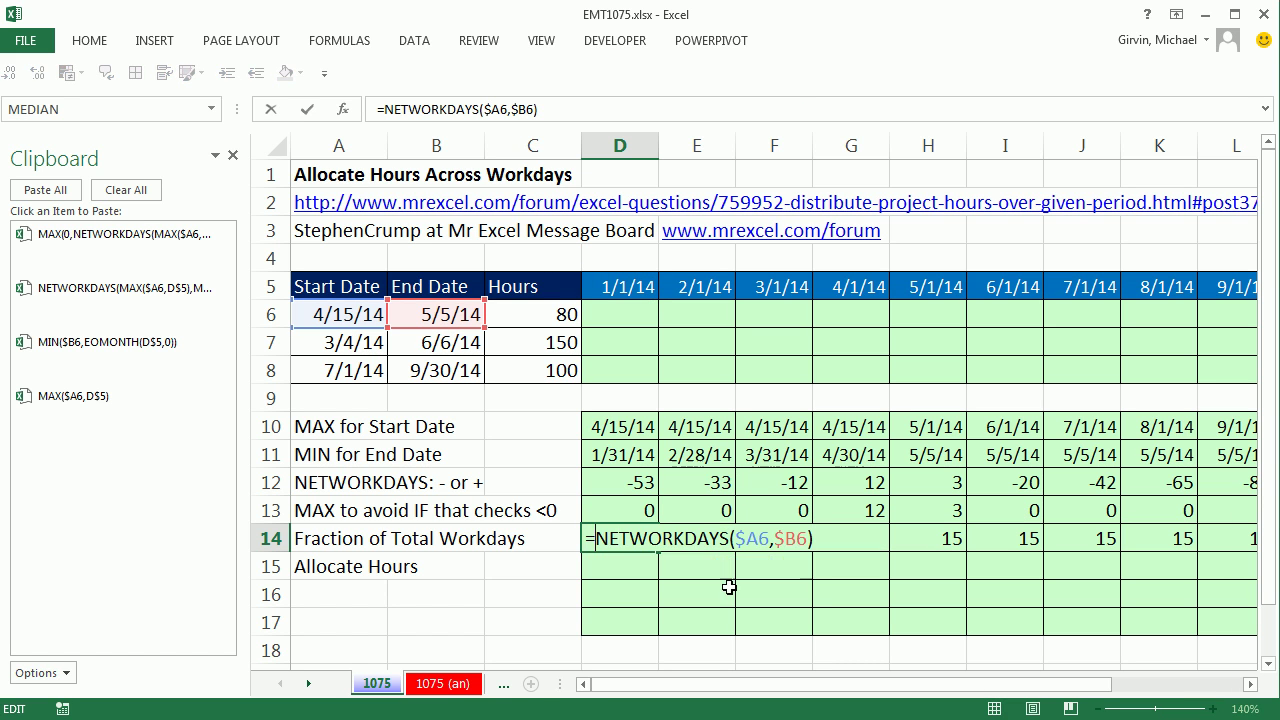
{"action": "key", "text": "ctrl+v"}
{"action": "type", "text": "/"}
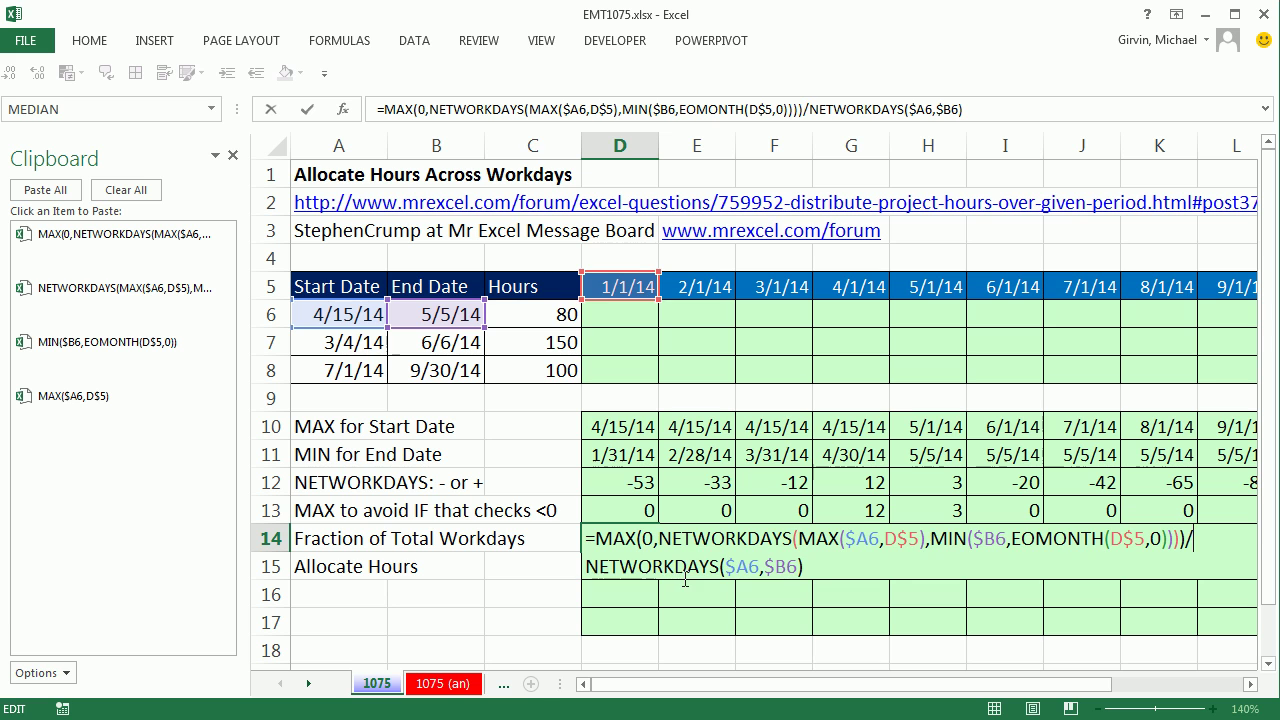
{"action": "key", "text": "ctrl+Return"}
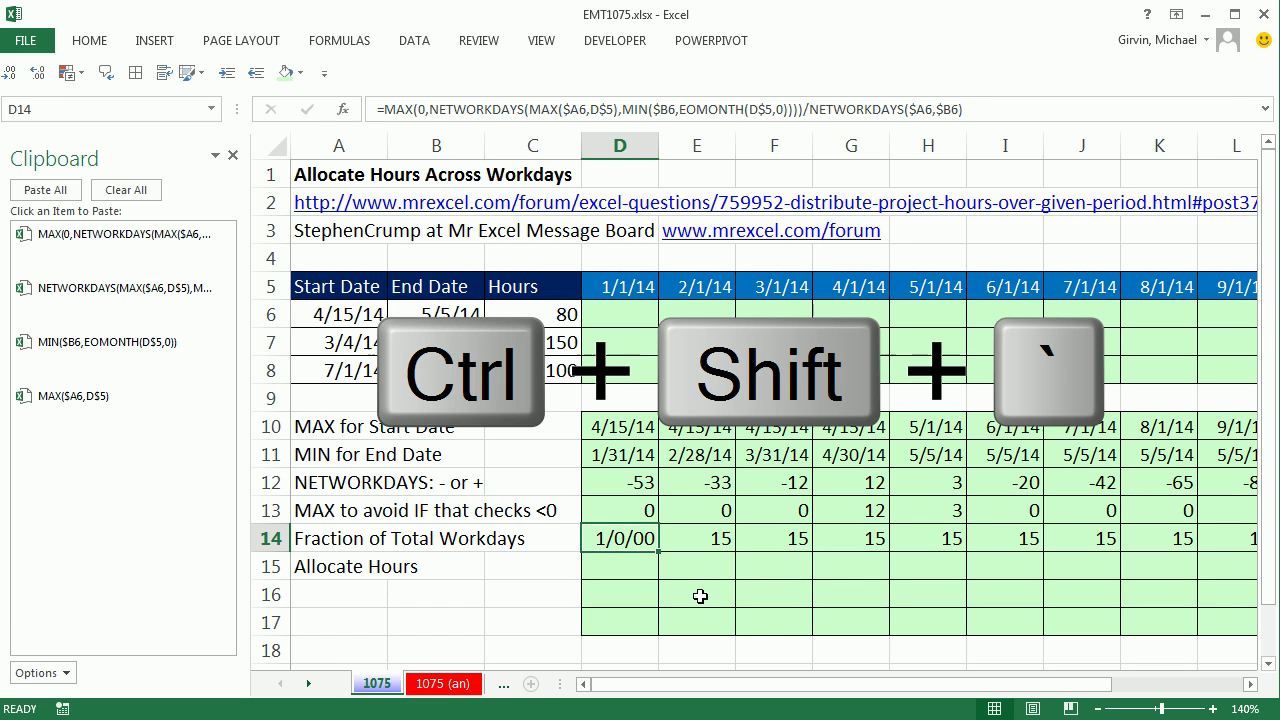
{"action": "key", "text": "ctrl+shift+grave"}
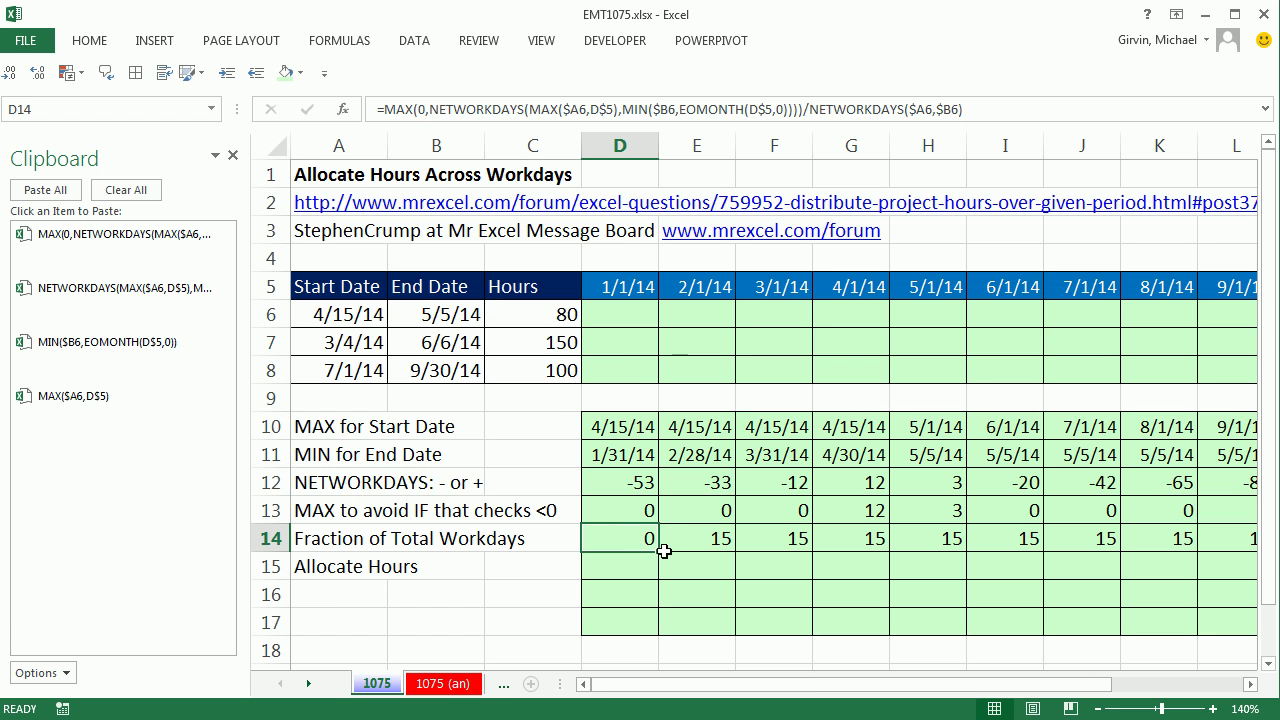
{"action": "left_click_drag", "start_coordinate": [657, 553], "coordinate": [1100, 565]}
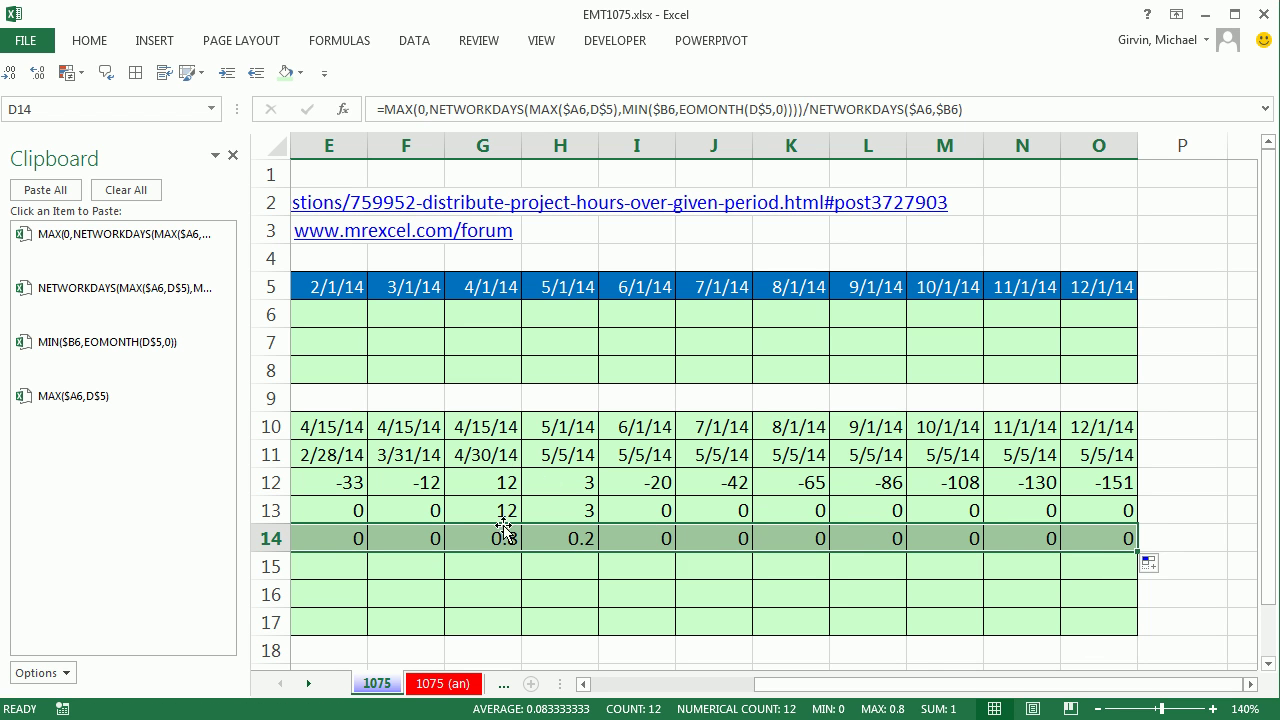
{"action": "left_click_drag", "start_coordinate": [970, 688], "coordinate": [790, 686]}
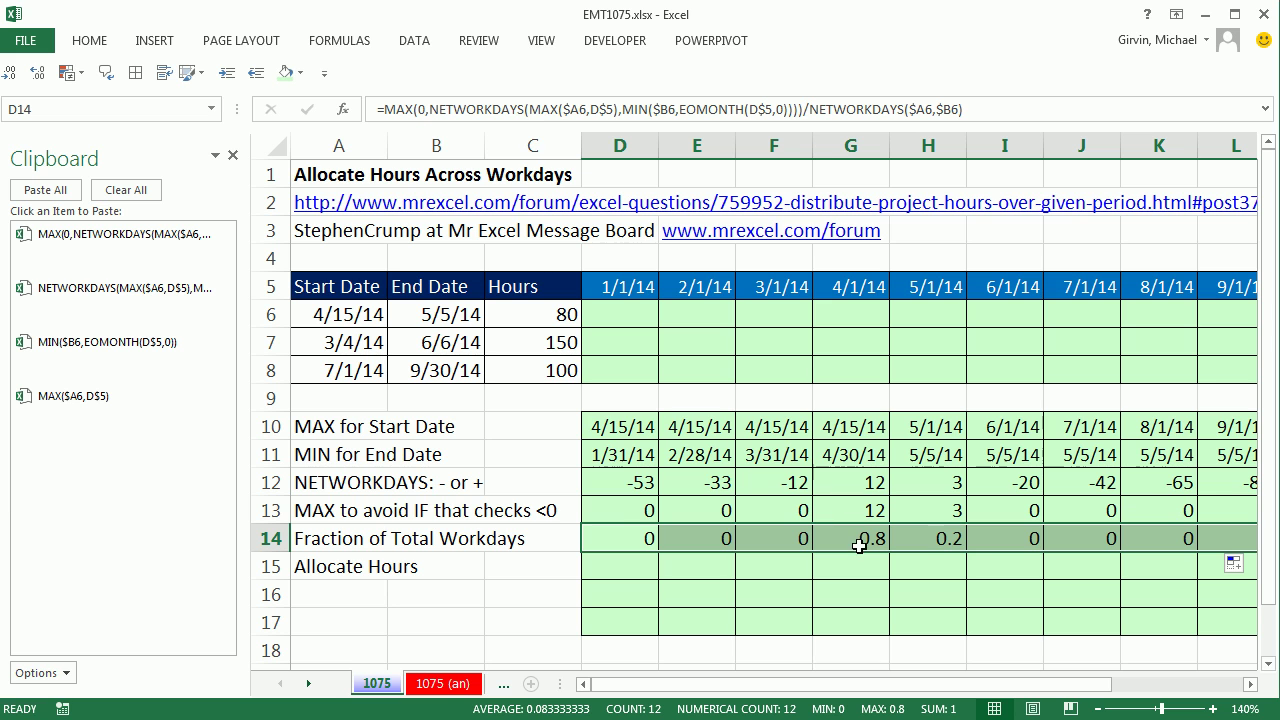
- Copy the fraction formula text from D14
{"action": "double_click", "coordinate": [613, 540]}
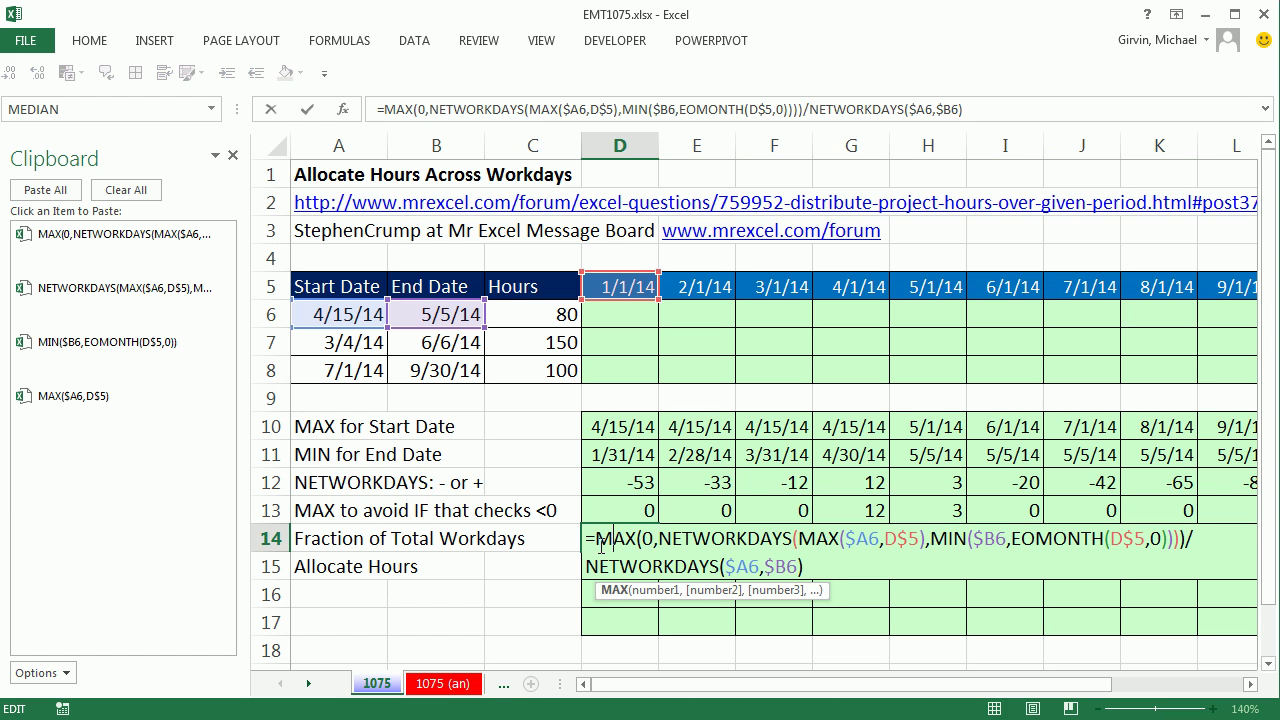
{"action": "left_click_drag", "start_coordinate": [587, 538], "coordinate": [896, 582]}
{"action": "key", "text": "ctrl+c"}
{"action": "key", "text": "Escape"}
- Enter =$C6* the pasted fraction formula in D6 as General, filled through O8
{"action": "left_click", "coordinate": [607, 323]}
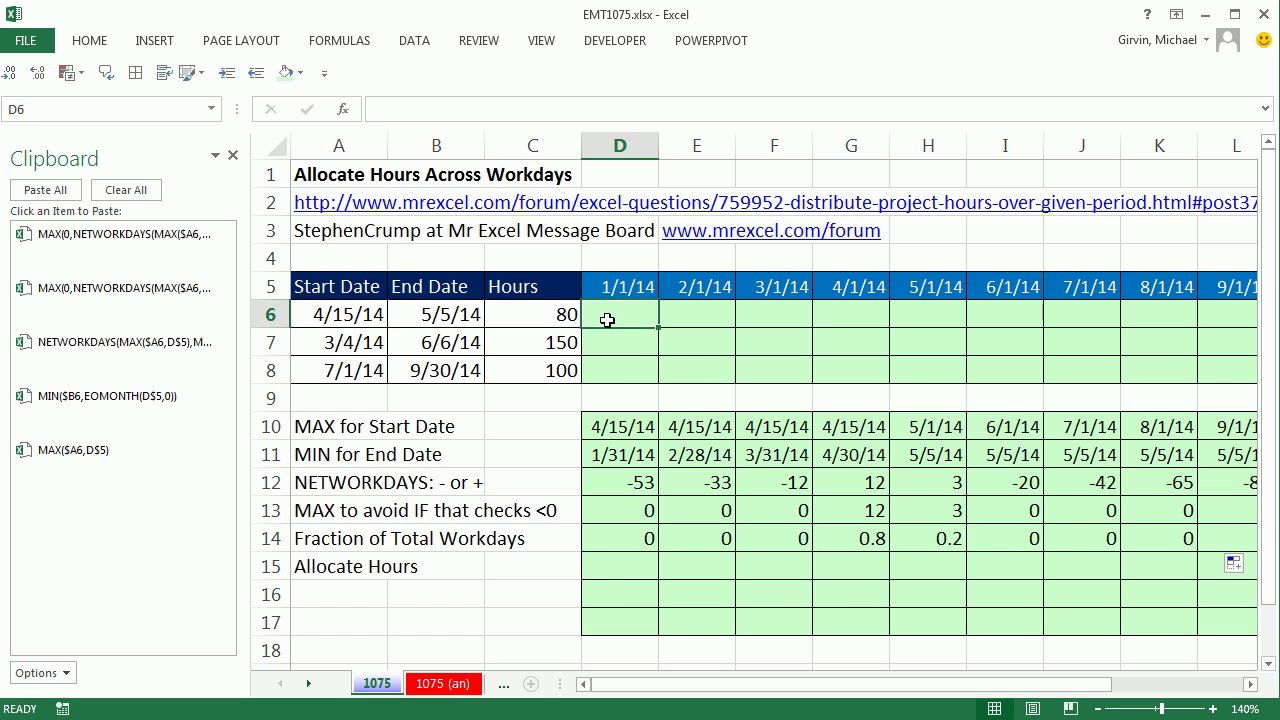
{"action": "type", "text": "="}
{"action": "left_click", "coordinate": [543, 330]}
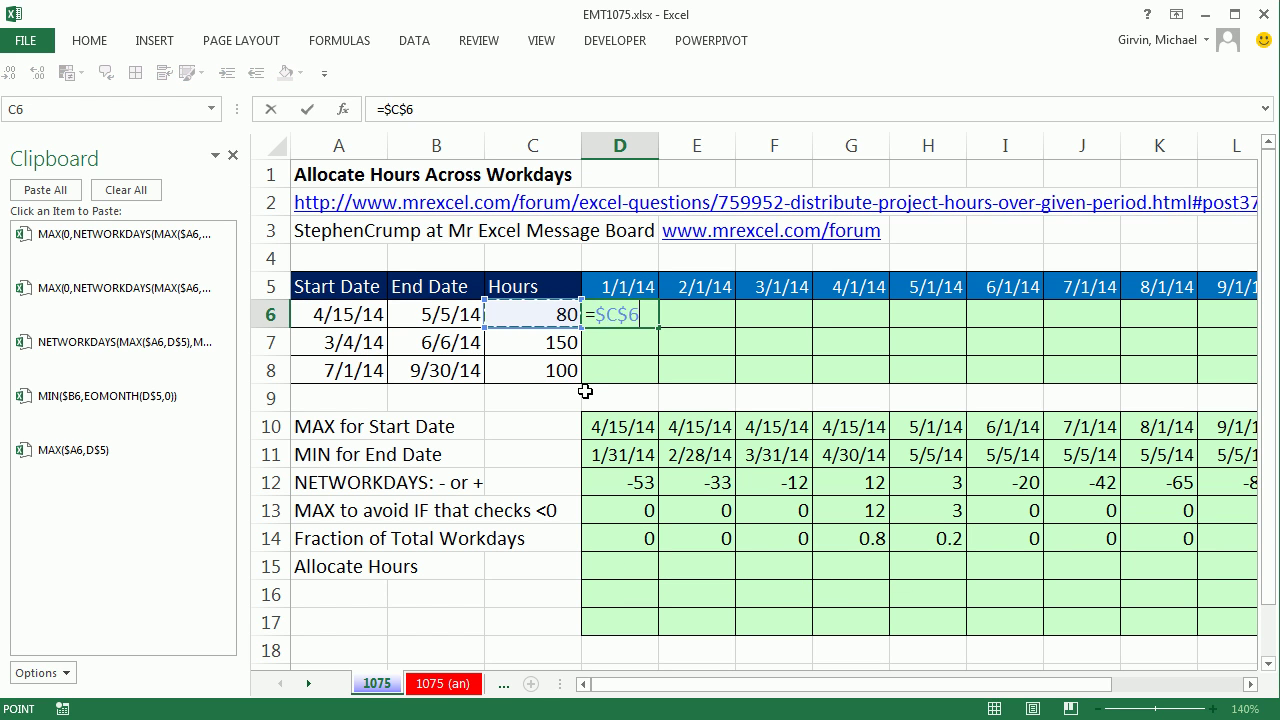
{"action": "key", "text": "F4"}
{"action": "key", "text": "F4"}
{"action": "type", "text": "*"}
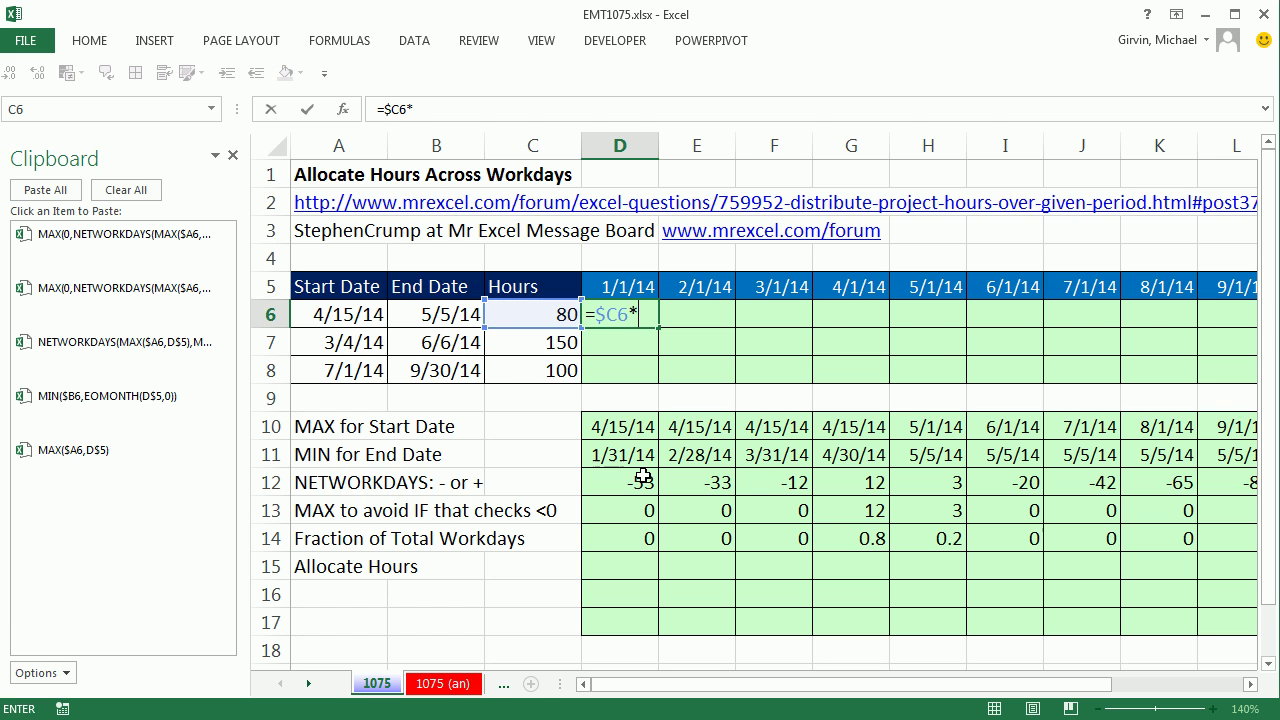
{"action": "key", "text": "ctrl+v"}
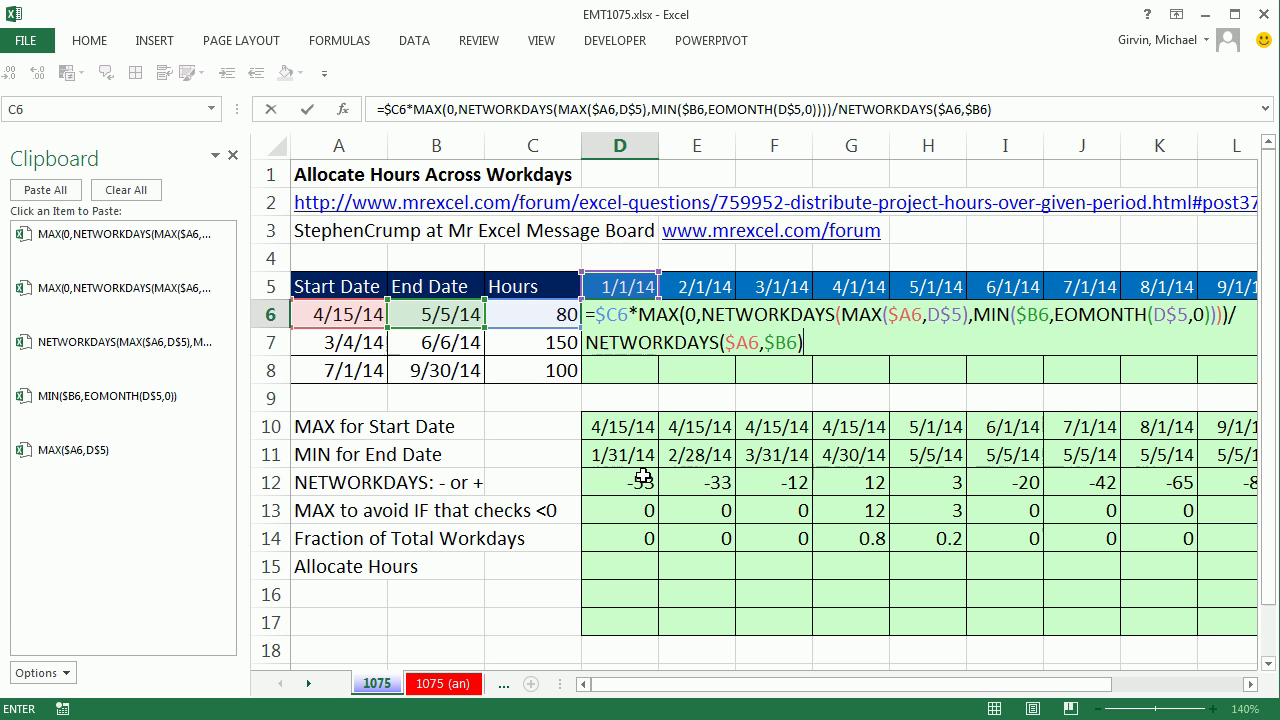
{"action": "key", "text": "ctrl+Return"}
{"action": "key", "text": "ctrl+shift+grave"}
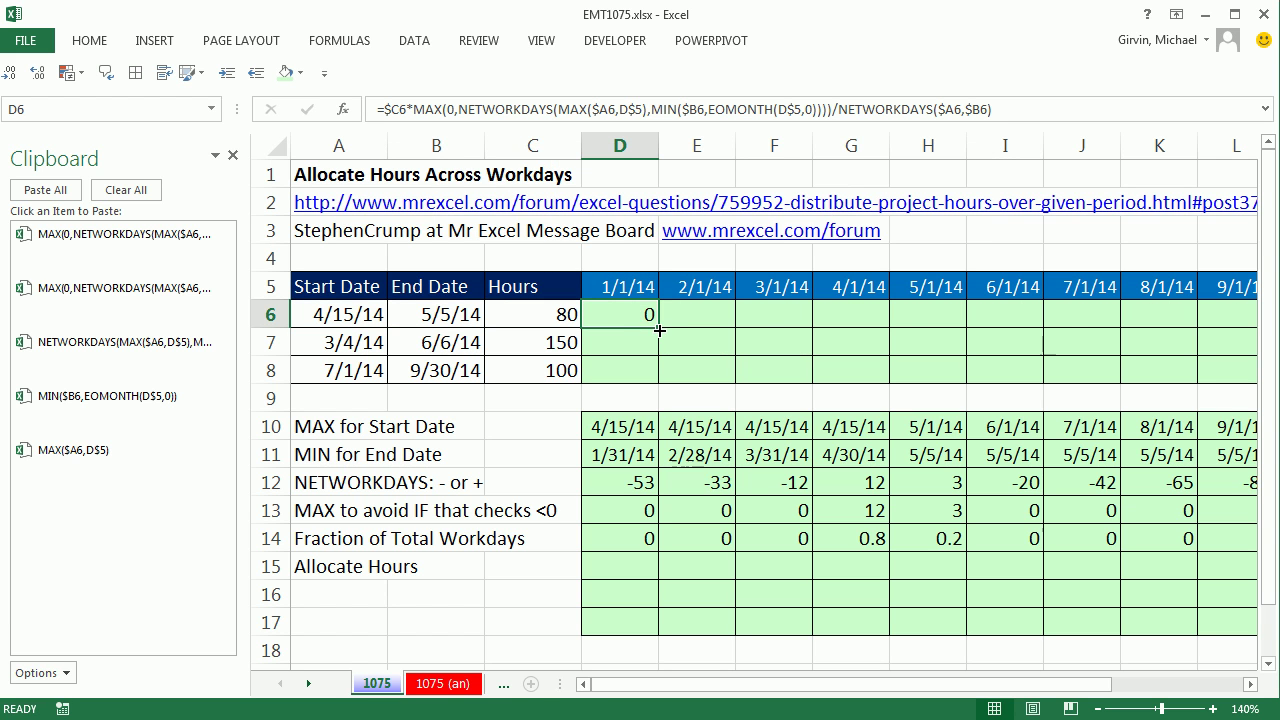
{"action": "left_click_drag", "start_coordinate": [658, 328], "coordinate": [1221, 376]}
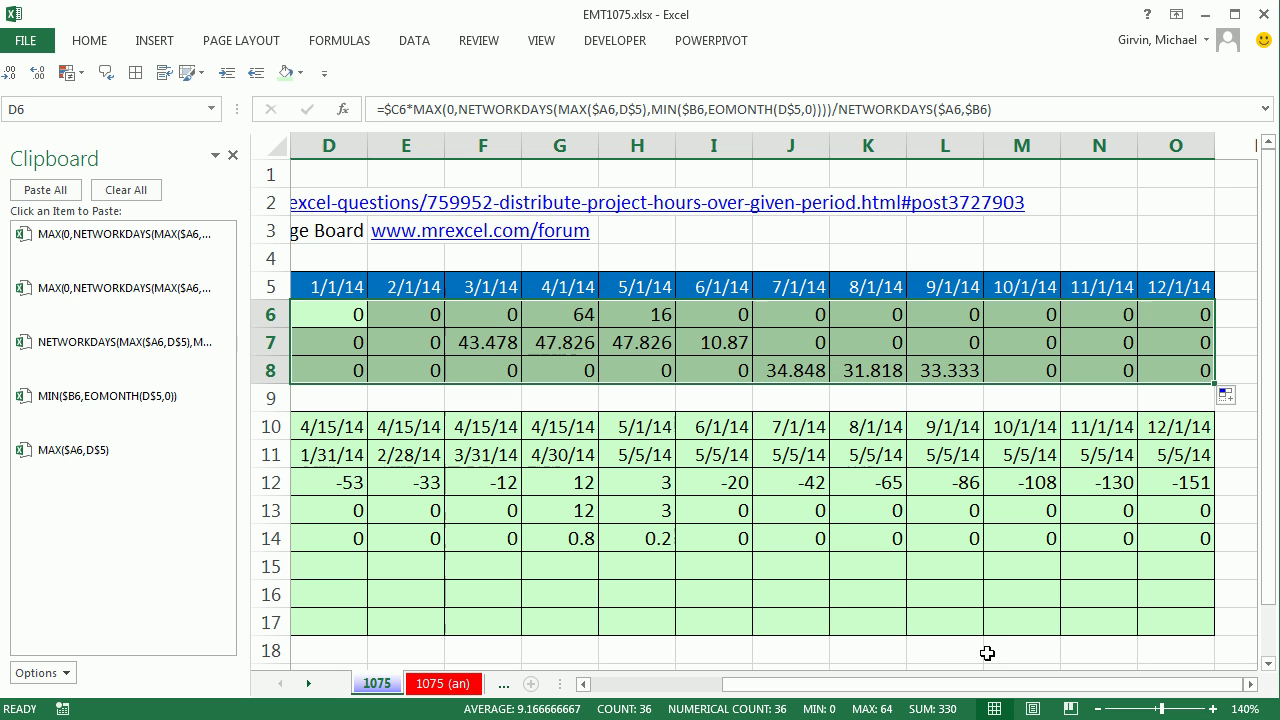
- Close the Clipboard pane and return to the top-left of the hours table
{"action": "left_click", "coordinate": [232, 156]}
{"action": "left_click_drag", "start_coordinate": [857, 684], "coordinate": [797, 692]}
{"action": "key", "text": "ctrl+Home"}
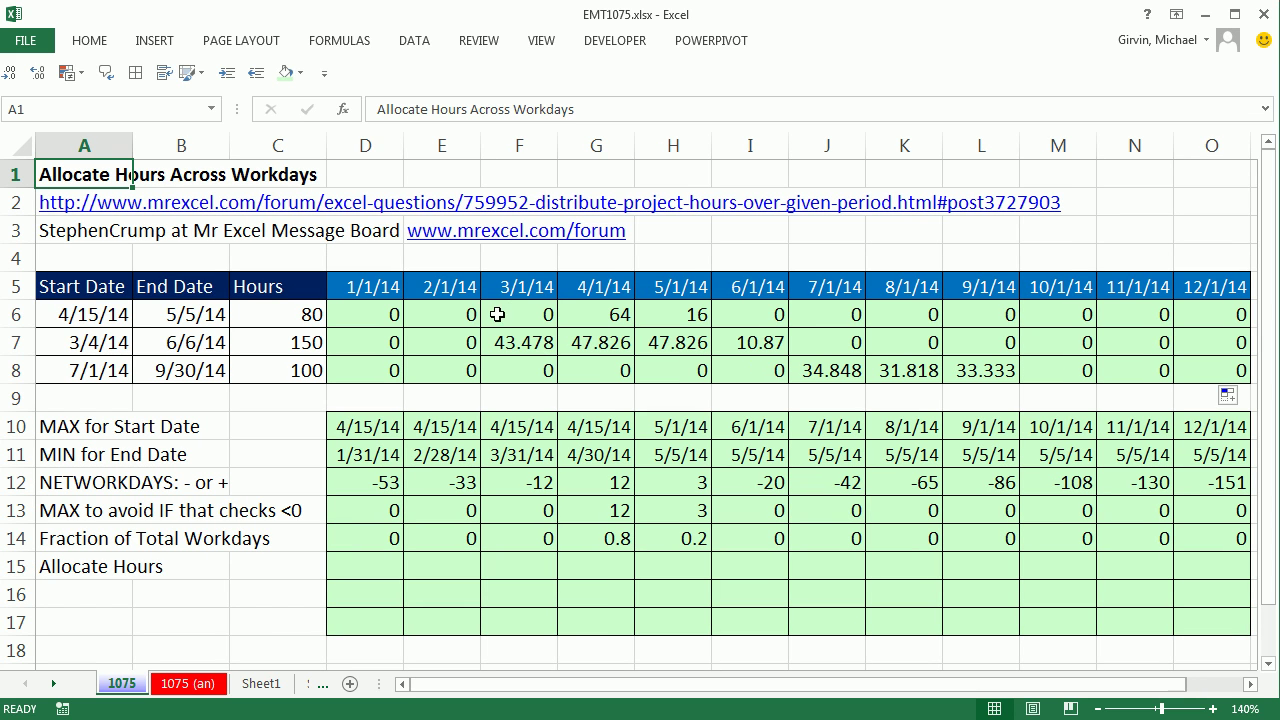
- Review the formulas in J8 and D6 without changing them
{"action": "left_click", "coordinate": [825, 372]}
{"action": "double_click", "coordinate": [826, 374]}
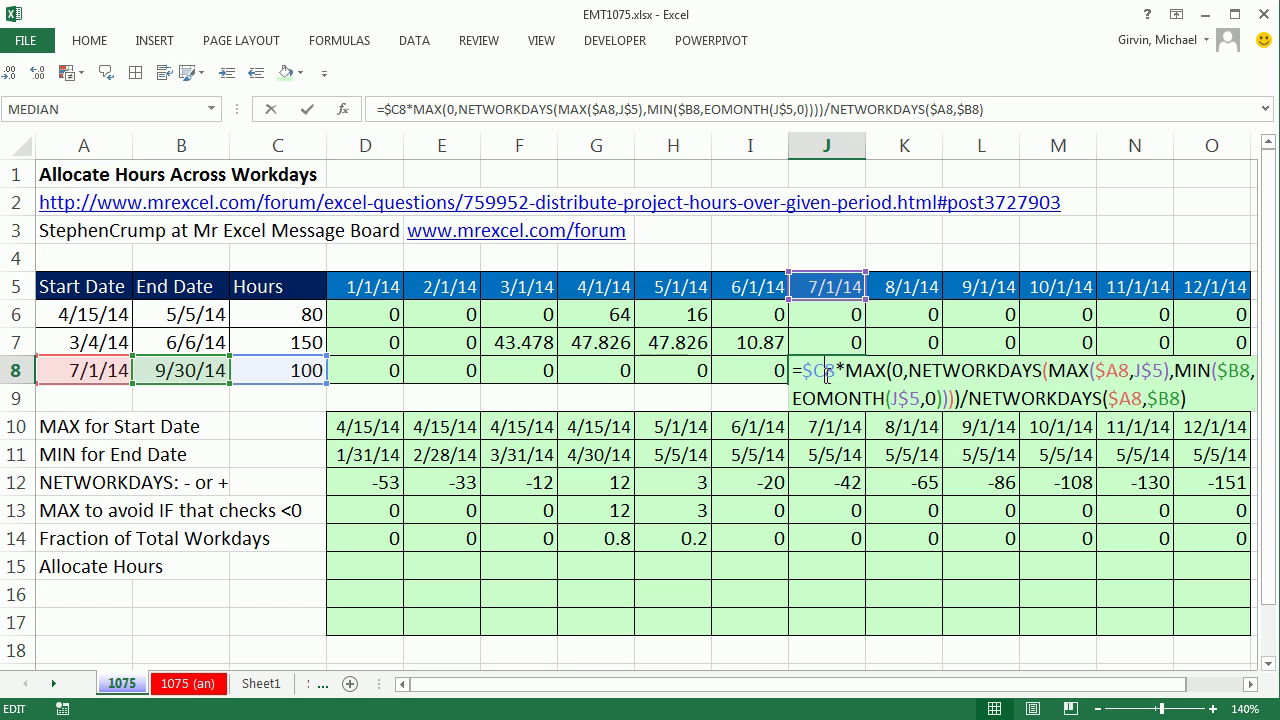
{"action": "key", "text": "Escape"}
{"action": "double_click", "coordinate": [371, 317]}
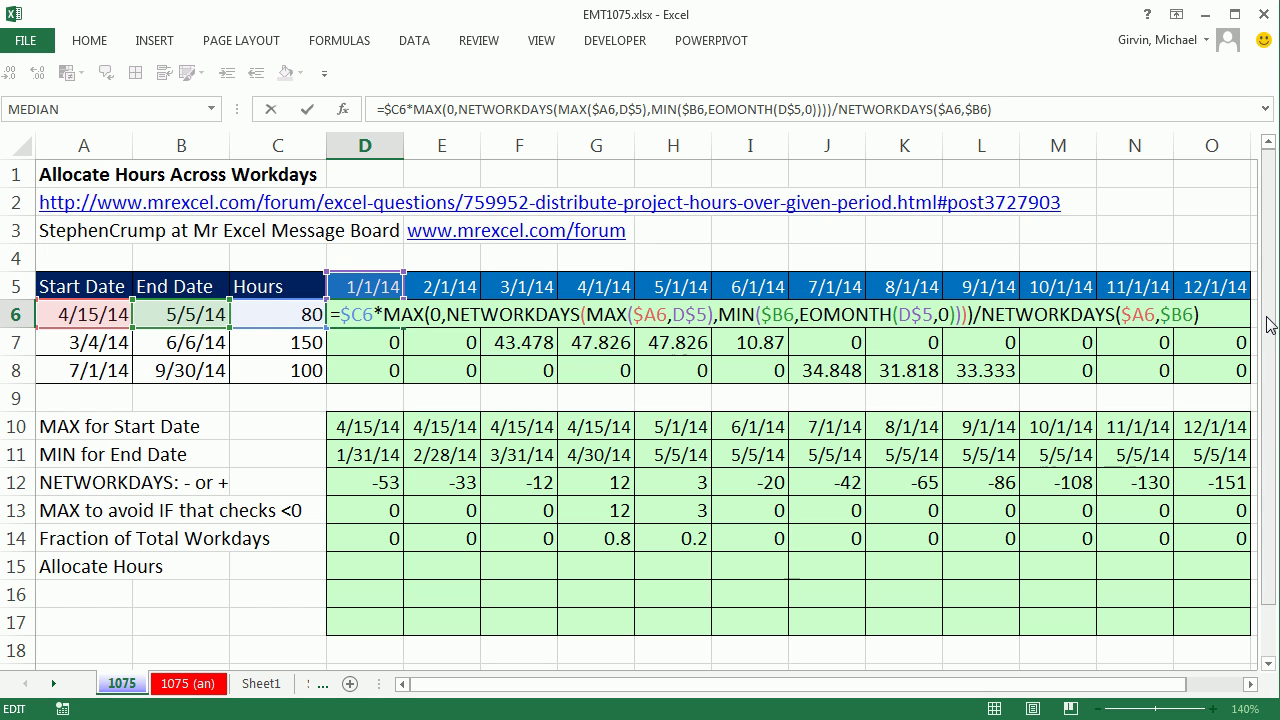
{"action": "key", "text": "ctrl+Return"}
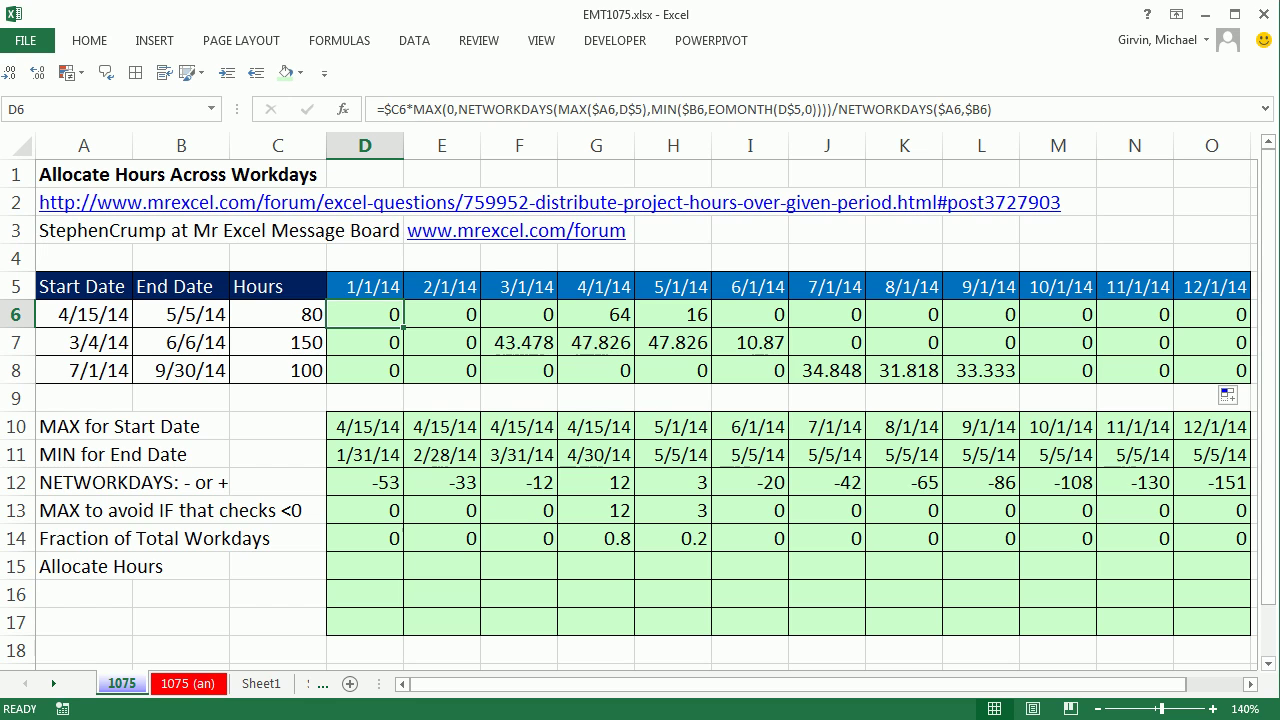